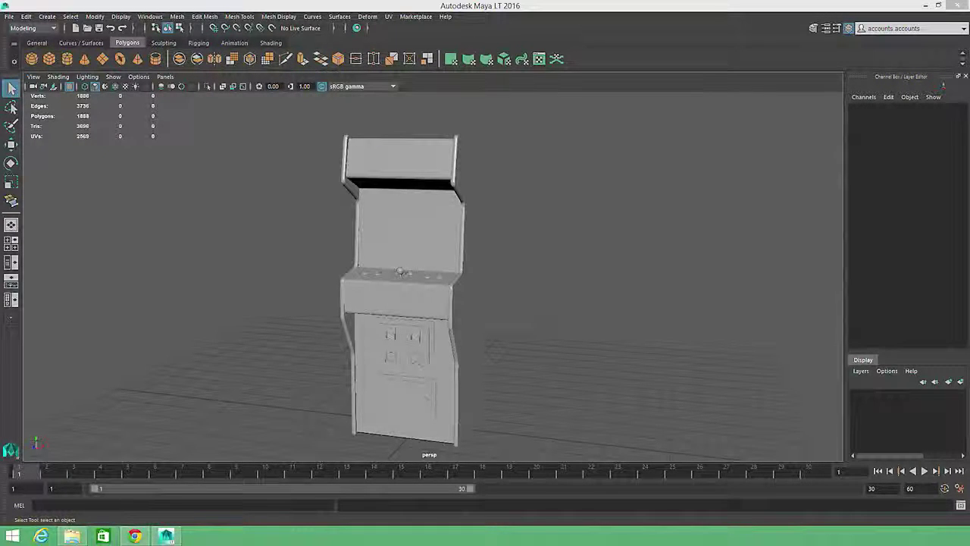
Frame the joystick on the control panel, turn on wireframe display and select its cylindrical shaft
{"action": "left_click", "coordinate": [404, 276]}
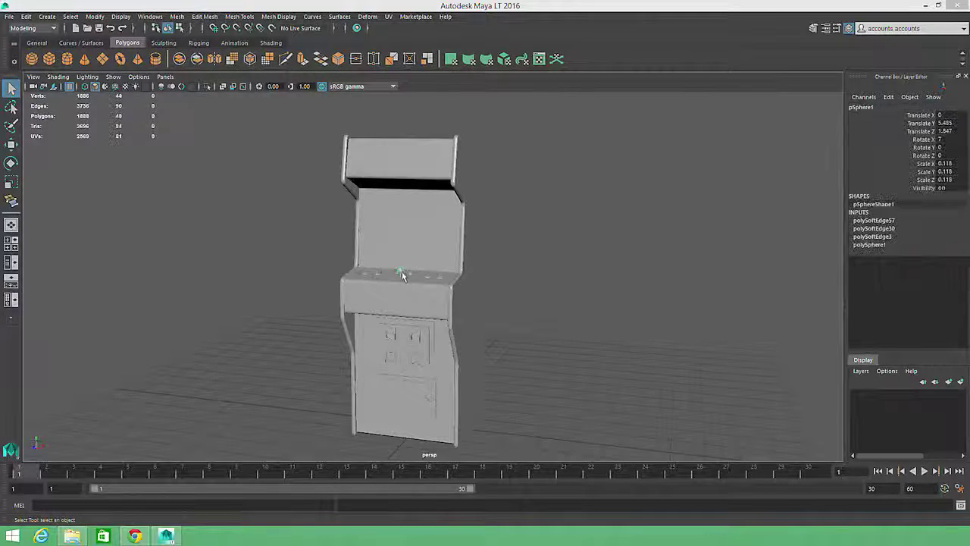
{"action": "key", "text": "f"}
{"action": "left_click_drag", "start_coordinate": [494, 325], "coordinate": [449, 311], "text": "alt"}
{"action": "right_click_drag", "start_coordinate": [449, 311], "coordinate": [357, 308], "text": "alt"}
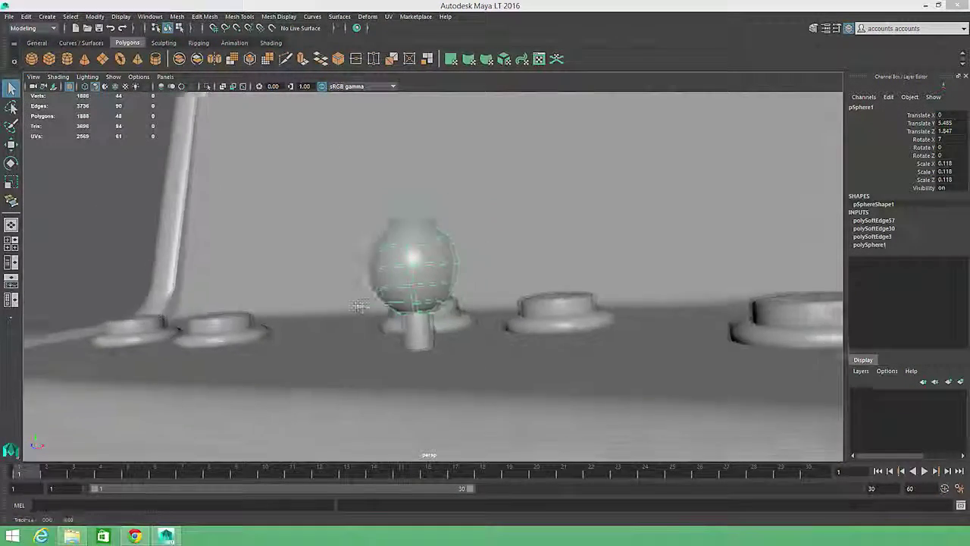
{"action": "left_click_drag", "start_coordinate": [357, 308], "coordinate": [416, 299], "text": "alt"}
{"action": "key", "text": "4"}
{"action": "left_click", "coordinate": [426, 315]}
{"action": "left_click", "coordinate": [419, 312]}
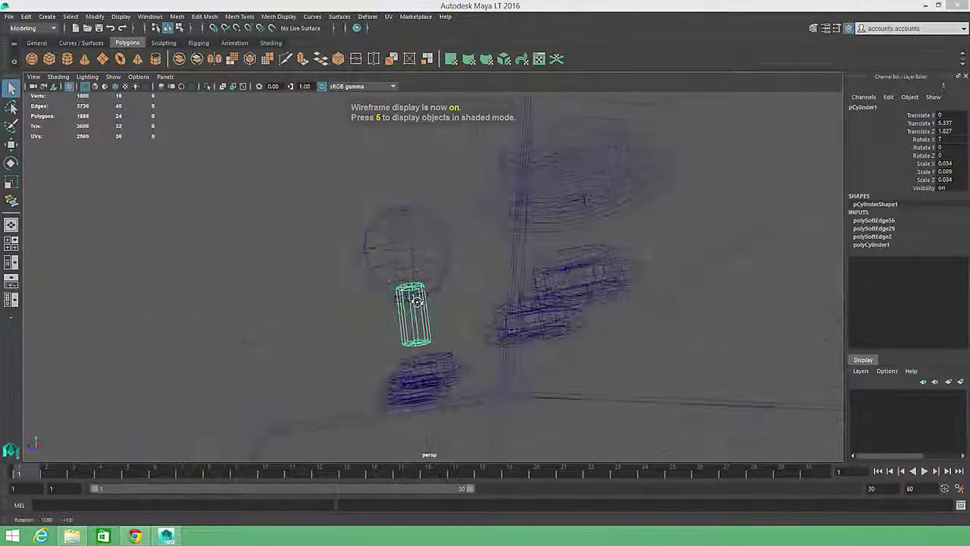
In shaded display, delete the bottom cap faces of the joystick shaft, hidden beneath the control panel
{"action": "right_click_drag", "start_coordinate": [416, 299], "coordinate": [610, 338], "text": "alt"}
{"action": "middle_click_drag", "start_coordinate": [611, 338], "coordinate": [616, 305], "text": "alt"}
{"action": "right_click_drag", "start_coordinate": [617, 305], "coordinate": [620, 294], "text": "alt"}
{"action": "key", "text": "5"}
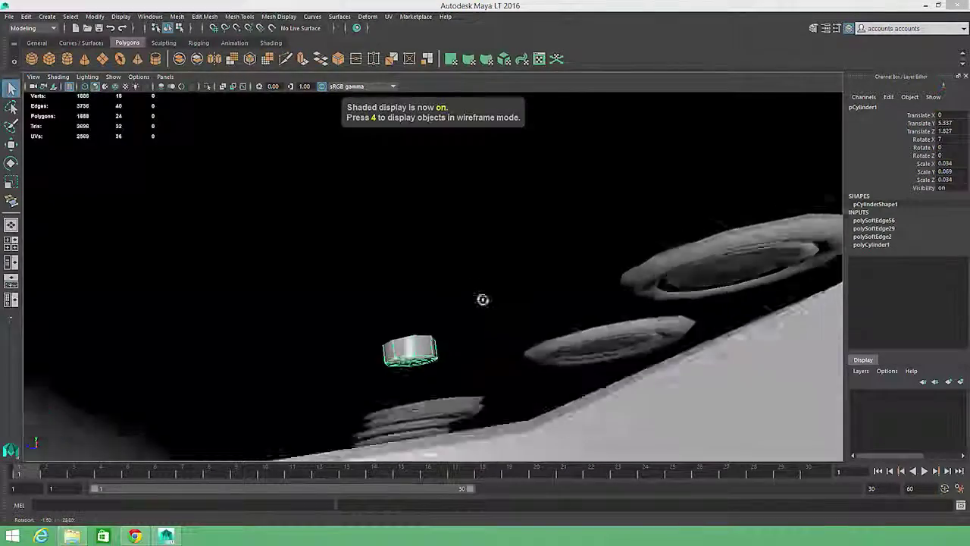
{"action": "mouse_move", "coordinate": [483, 301]}
{"action": "left_mouse_down", "text": "alt"}
{"action": "mouse_move", "coordinate": [491, 319]}
{"action": "mouse_move", "coordinate": [478, 283]}
{"action": "mouse_move", "coordinate": [490, 221]}
{"action": "mouse_move", "coordinate": [464, 254]}
{"action": "left_mouse_up", "text": "alt"}
{"action": "right_click_drag", "start_coordinate": [444, 267], "coordinate": [444, 292]}
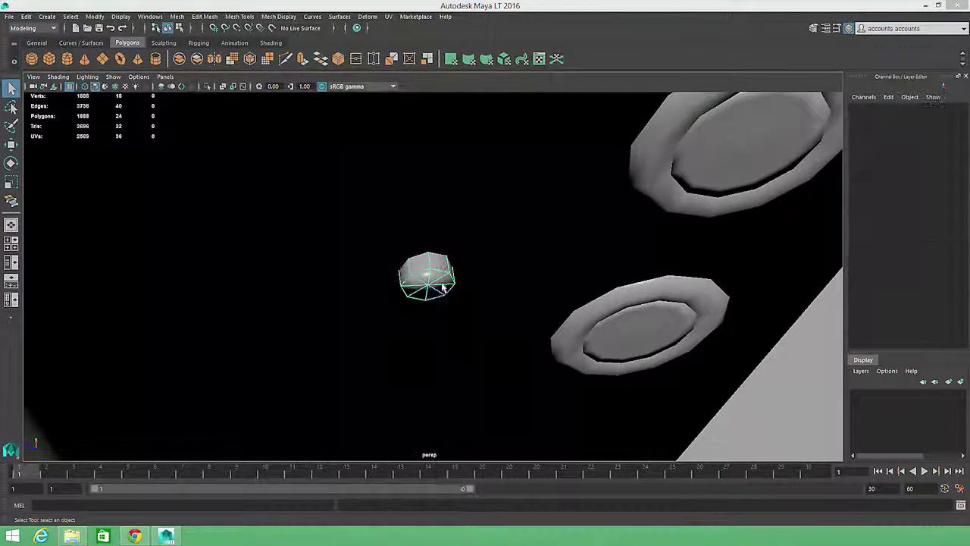
{"action": "left_click", "coordinate": [443, 282]}
{"action": "left_click", "coordinate": [426, 281], "text": "shift"}
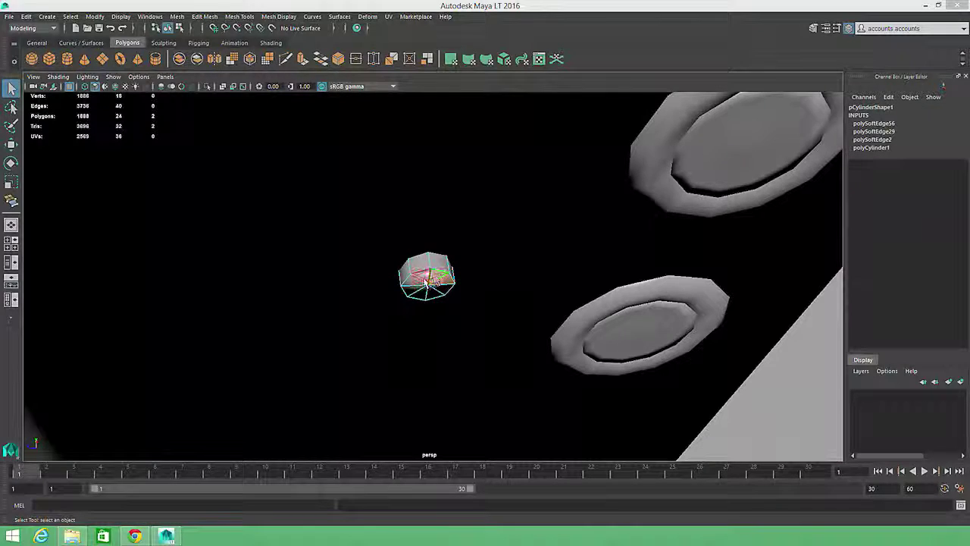
{"action": "left_click", "coordinate": [411, 294], "text": "shift"}
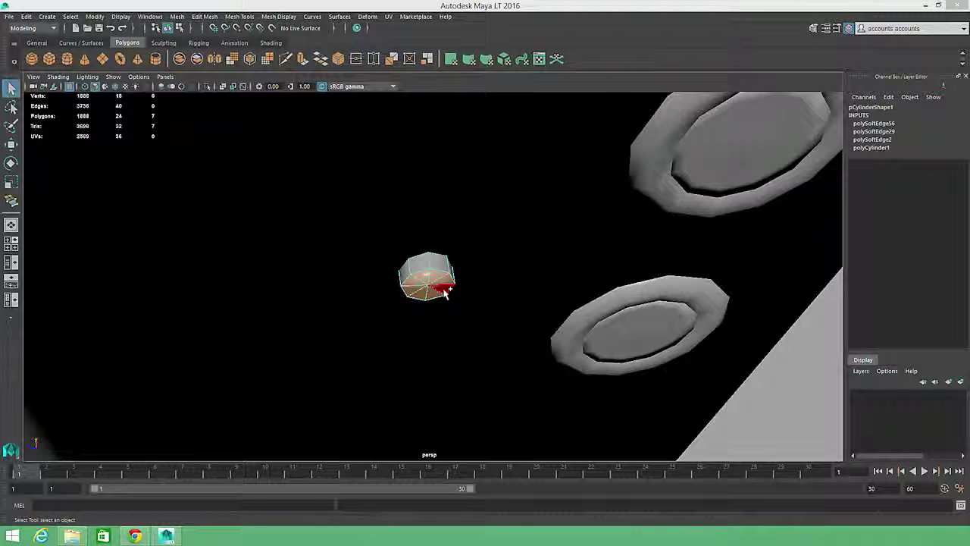
{"action": "key", "text": "Delete"}
Return the joystick shaft to object selection and isolate it so only the shaft is displayed
{"action": "left_click_drag", "start_coordinate": [484, 297], "coordinate": [501, 334], "text": "alt"}
{"action": "right_click_drag", "start_coordinate": [413, 247], "coordinate": [461, 233]}
{"action": "left_click_drag", "start_coordinate": [533, 351], "coordinate": [541, 320], "text": "alt"}
{"action": "key", "text": "4"}
{"action": "key", "text": "5"}
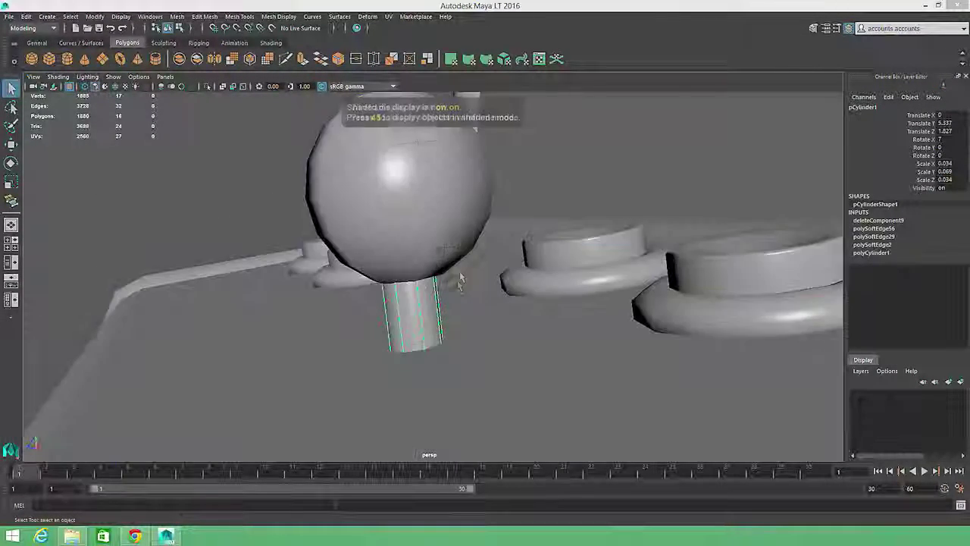
{"action": "mouse_move", "coordinate": [465, 283]}
{"action": "left_mouse_down", "text": "alt"}
{"action": "mouse_move", "coordinate": [468, 273]}
{"action": "mouse_move", "coordinate": [540, 329]}
{"action": "left_mouse_up", "text": "alt"}
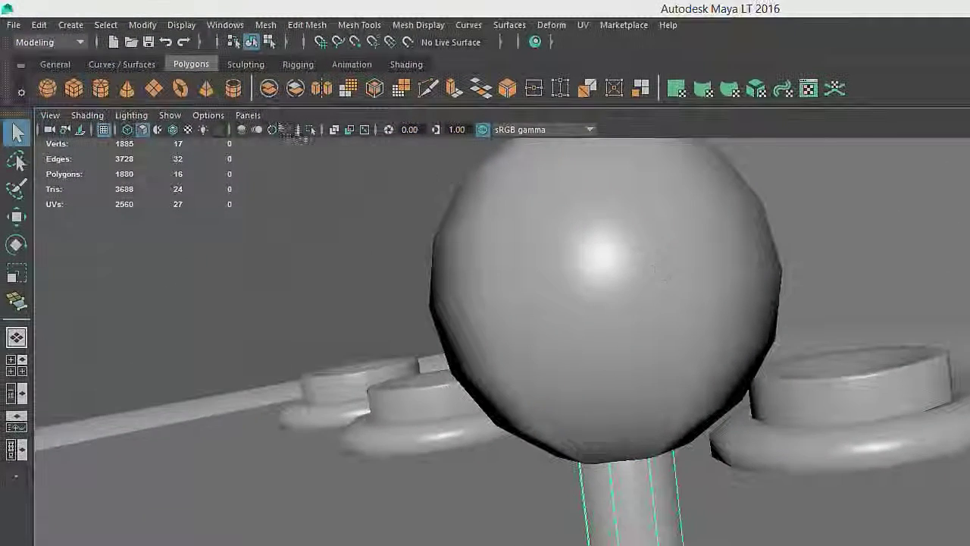
{"action": "left_click", "coordinate": [113, 77]}
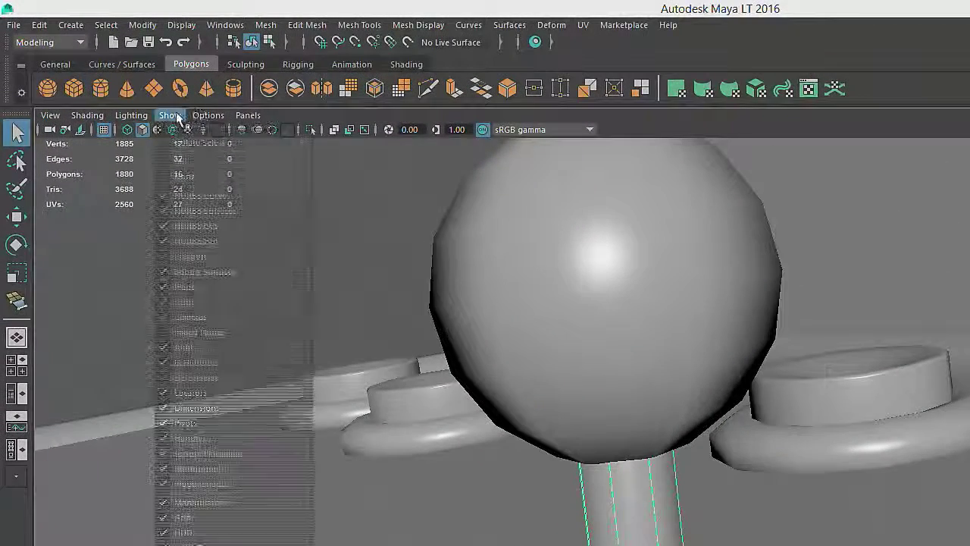
{"action": "mouse_move", "coordinate": [190, 142]}
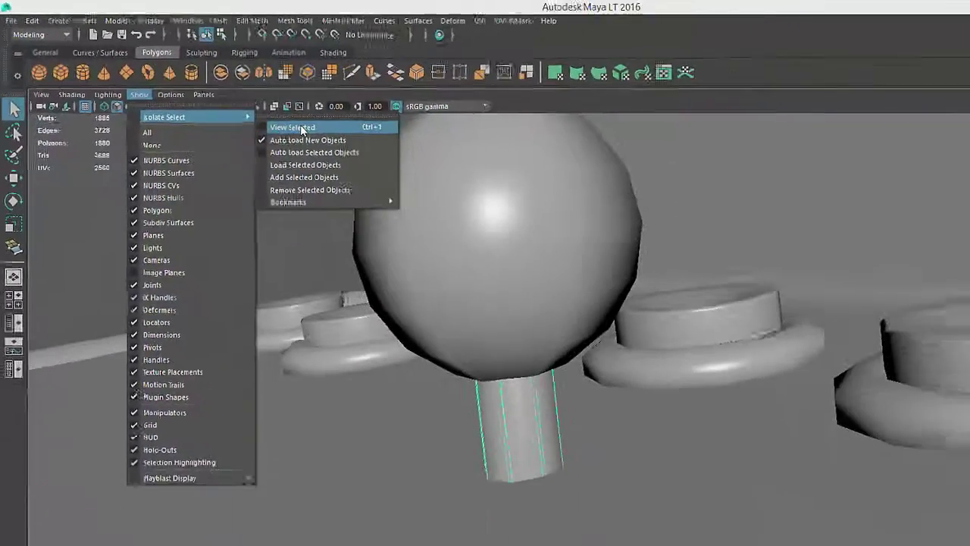
{"action": "left_click", "coordinate": [367, 156]}
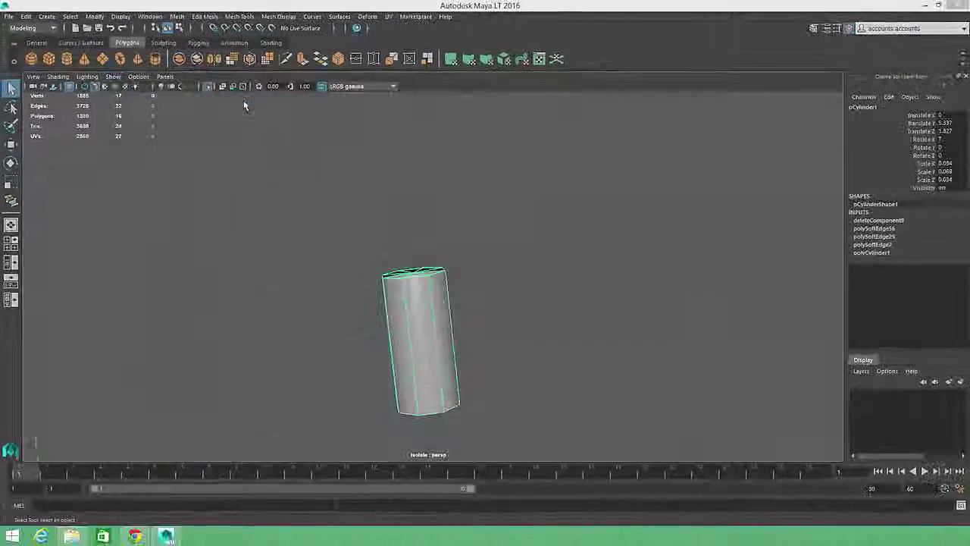
Select all the top cap faces of the isolated joystick shaft and delete them
{"action": "left_click_drag", "start_coordinate": [395, 226], "coordinate": [410, 276], "text": "alt"}
{"action": "right_click_drag", "start_coordinate": [414, 277], "coordinate": [415, 305]}
{"action": "left_click", "coordinate": [433, 307]}
{"action": "left_click", "coordinate": [418, 313], "text": "shift"}
{"action": "left_click", "coordinate": [398, 306], "text": "shift"}
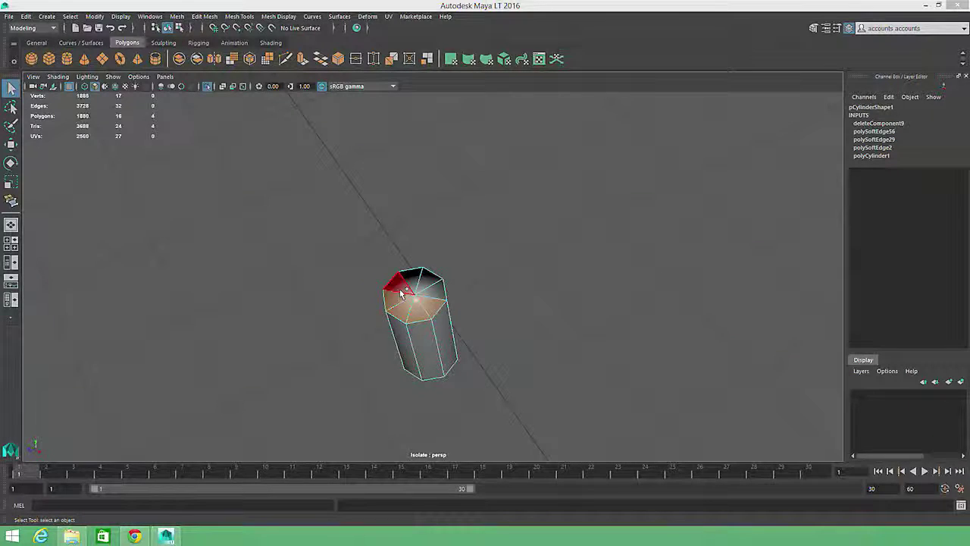
{"action": "left_click", "coordinate": [427, 278], "text": "shift"}
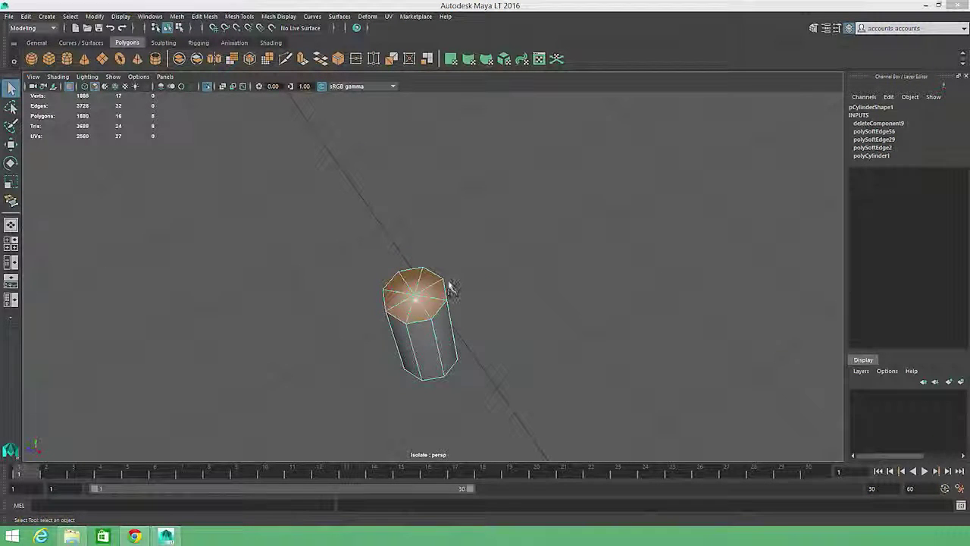
{"action": "key", "text": "Delete"}
End the isolation to show the full arcade cabinet and return the joystick shaft to object selection
{"action": "left_click", "coordinate": [113, 77]}
{"action": "mouse_move", "coordinate": [130, 94]}
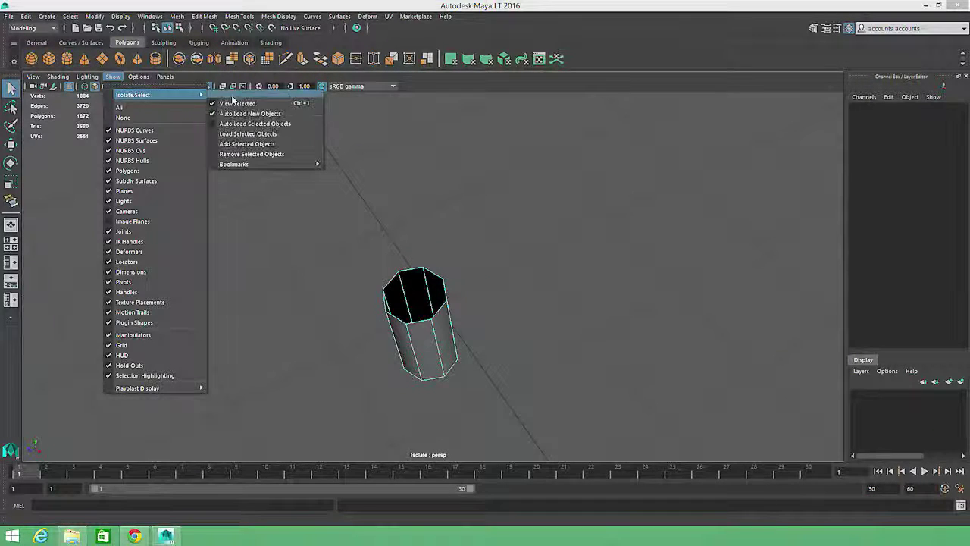
{"action": "left_click", "coordinate": [231, 101]}
{"action": "left_click_drag", "start_coordinate": [528, 248], "coordinate": [516, 182], "text": "alt"}
{"action": "right_click_drag", "start_coordinate": [516, 197], "coordinate": [344, 251], "text": "alt"}
{"action": "left_click_drag", "start_coordinate": [344, 251], "coordinate": [364, 265], "text": "alt"}
{"action": "right_click_drag", "start_coordinate": [427, 307], "coordinate": [447, 346]}
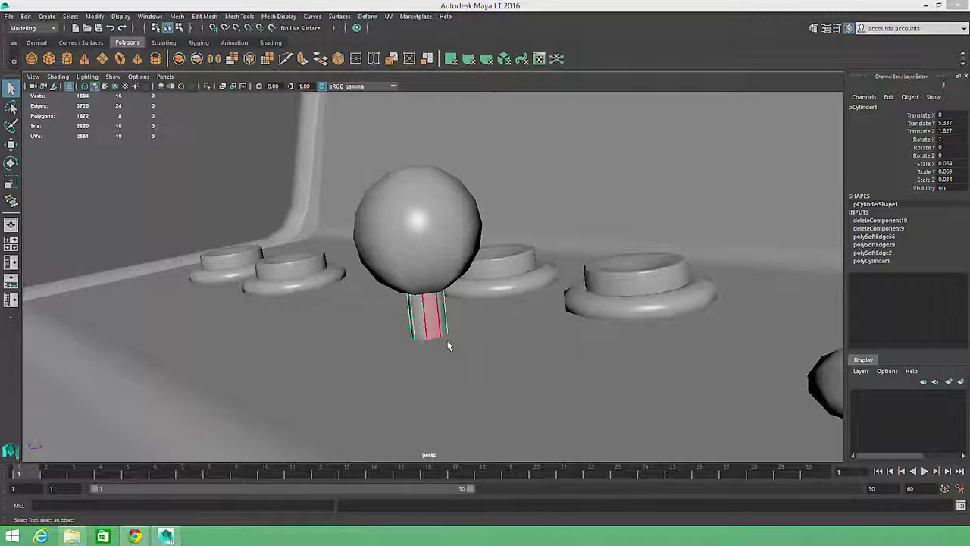
Select the main cabinet body, show it in wireframe and isolate it from the other parts
{"action": "left_click", "coordinate": [341, 349]}
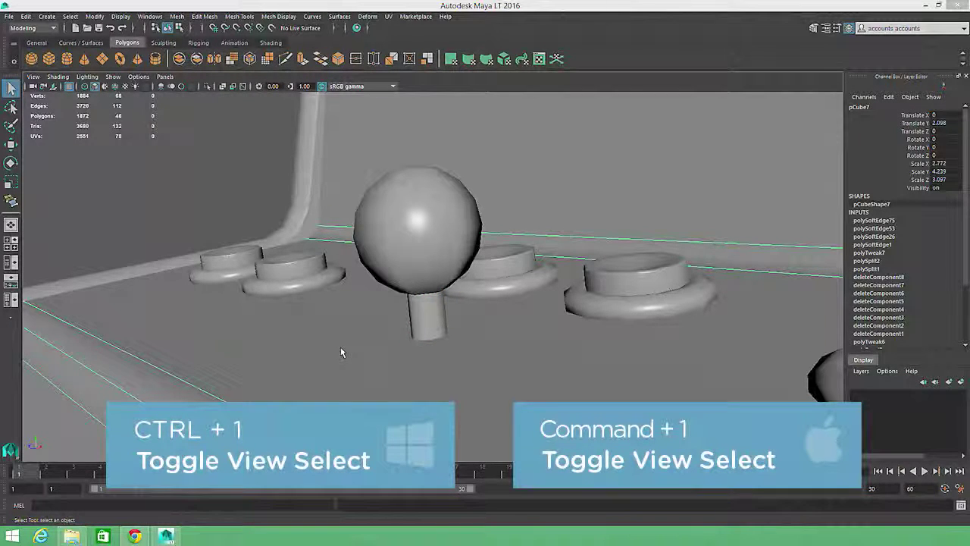
{"action": "key", "text": "f"}
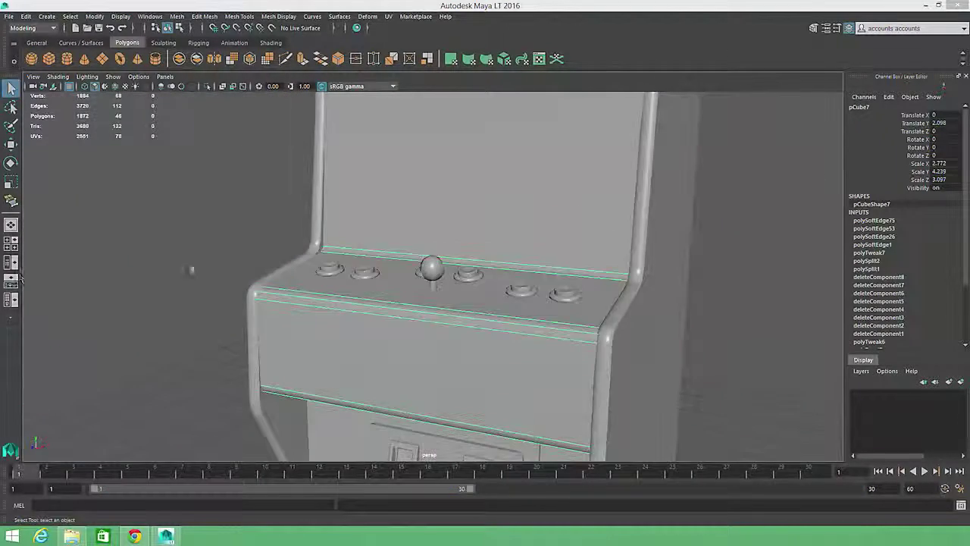
{"action": "left_click_drag", "start_coordinate": [417, 274], "coordinate": [363, 238], "text": "alt"}
{"action": "scroll", "coordinate": [462, 270], "scroll_direction": "down", "scroll_amount": 3}
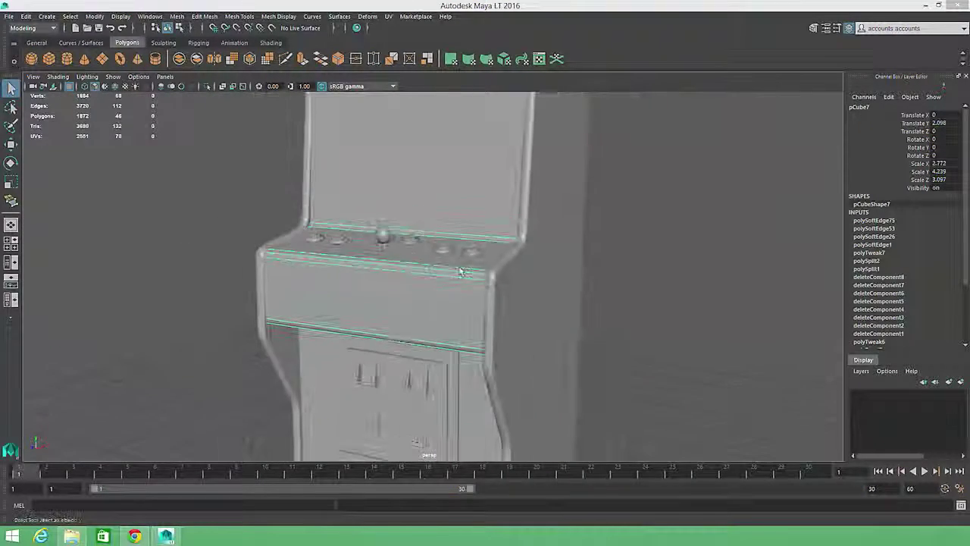
{"action": "key", "text": "4"}
{"action": "left_click_drag", "start_coordinate": [556, 316], "coordinate": [577, 259], "text": "alt"}
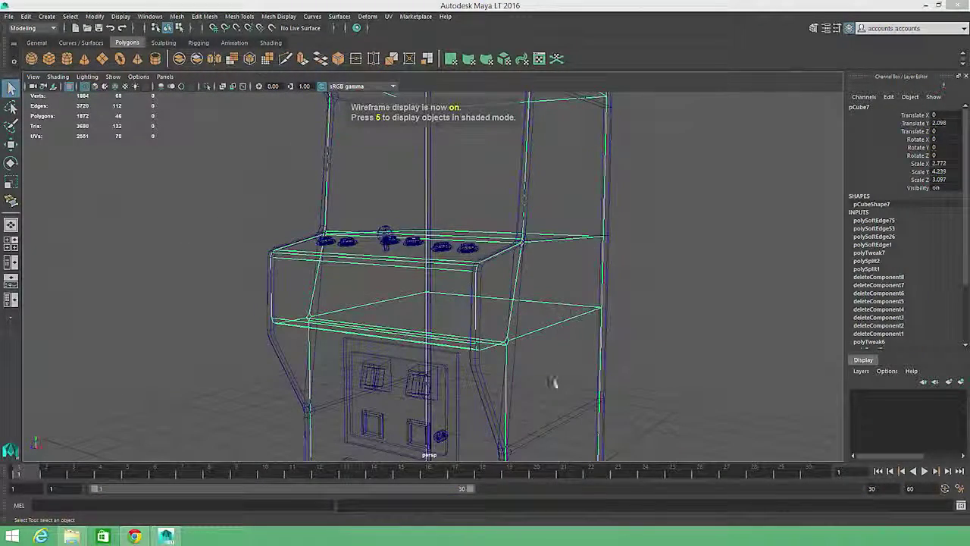
{"action": "left_click_drag", "start_coordinate": [537, 358], "coordinate": [386, 353], "text": "alt"}
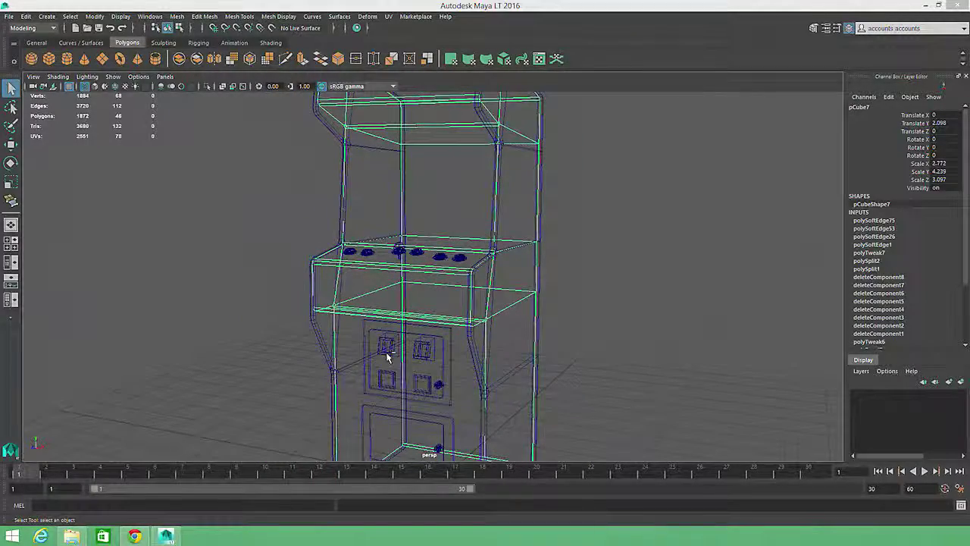
{"action": "key", "text": "ctrl+1"}
In the side view, select the cabinet body's side faces and the small corner faces at its bends and delete them
{"action": "key", "text": "space"}
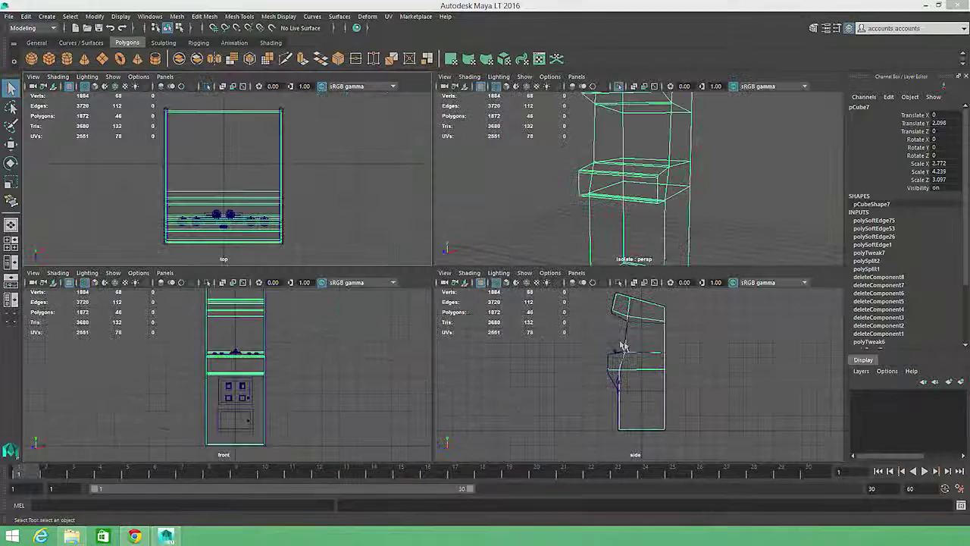
{"action": "key", "text": "space"}
{"action": "right_click_drag", "start_coordinate": [476, 245], "coordinate": [477, 269]}
{"action": "middle_click_drag", "start_coordinate": [418, 141], "coordinate": [443, 261], "text": "alt"}
{"action": "scroll", "coordinate": [443, 262], "scroll_direction": "up", "scroll_amount": 8}
{"action": "left_click", "coordinate": [444, 262], "text": "alt"}
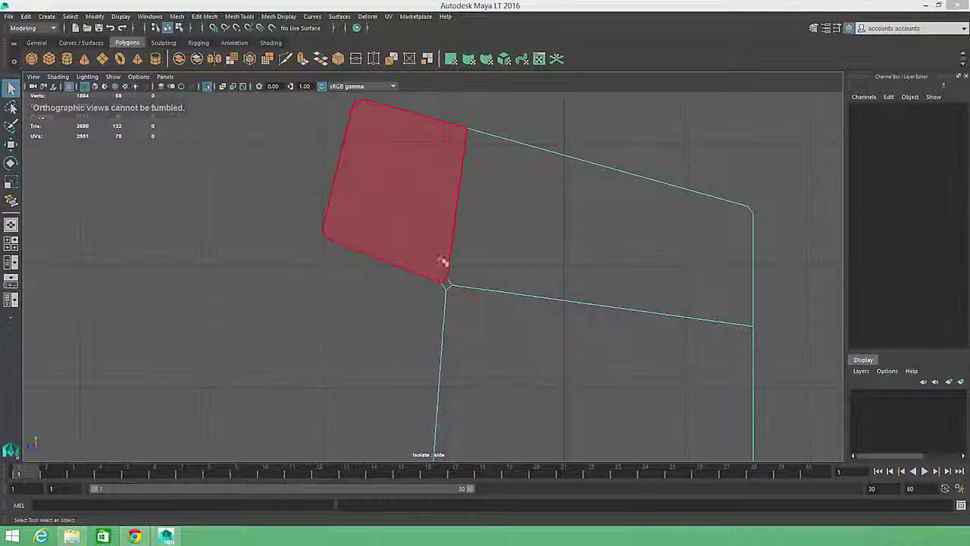
{"action": "left_click", "coordinate": [443, 262]}
{"action": "left_click_drag", "start_coordinate": [449, 288], "coordinate": [443, 290], "text": "shift"}
{"action": "left_click", "coordinate": [517, 372], "text": "shift"}
{"action": "middle_click_drag", "start_coordinate": [518, 372], "coordinate": [531, 50], "text": "alt"}
{"action": "left_click_drag", "start_coordinate": [463, 289], "coordinate": [439, 261], "text": "shift"}
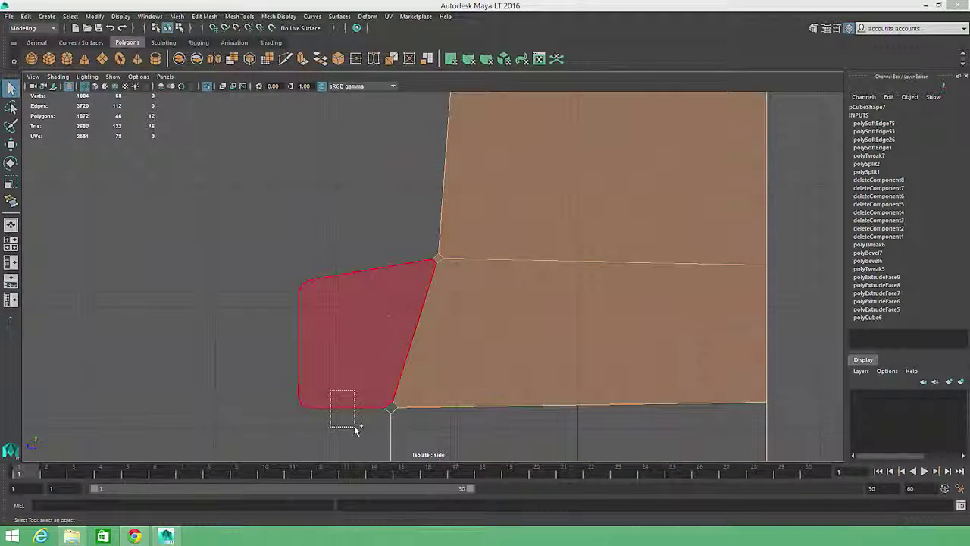
{"action": "left_click_drag", "start_coordinate": [355, 426], "coordinate": [356, 427], "text": "shift"}
{"action": "left_click_drag", "start_coordinate": [388, 396], "coordinate": [408, 411], "text": "shift"}
{"action": "key", "text": "Delete"}
Return to the shaded perspective view and examine the remaining faces of the cabinet body from below
{"action": "key", "text": "space"}
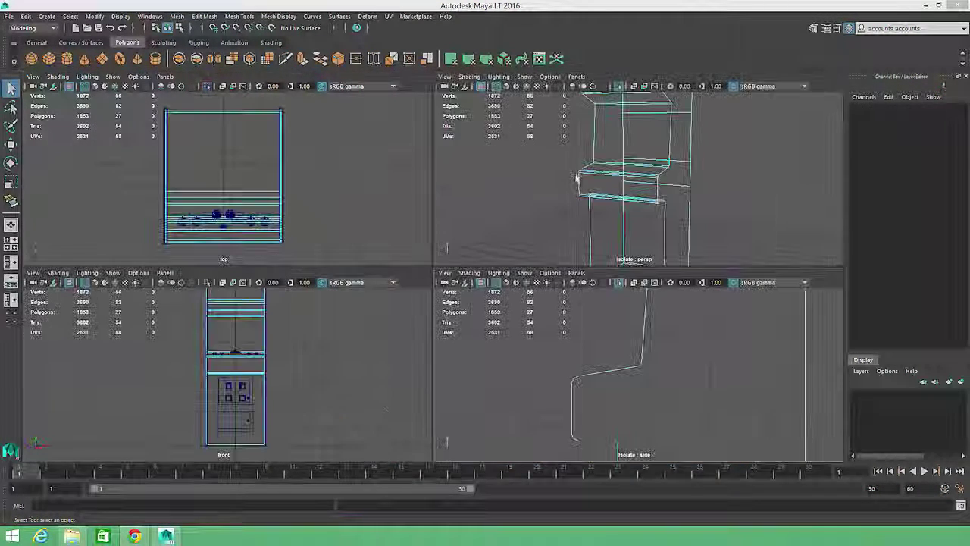
{"action": "key", "text": "space"}
{"action": "key", "text": "5"}
{"action": "mouse_move", "coordinate": [546, 320]}
{"action": "left_mouse_down", "text": "alt"}
{"action": "mouse_move", "coordinate": [521, 285]}
{"action": "mouse_move", "coordinate": [491, 287]}
{"action": "mouse_move", "coordinate": [503, 314]}
{"action": "left_mouse_up", "text": "alt"}
{"action": "right_click_drag", "start_coordinate": [502, 314], "coordinate": [431, 295], "text": "alt"}
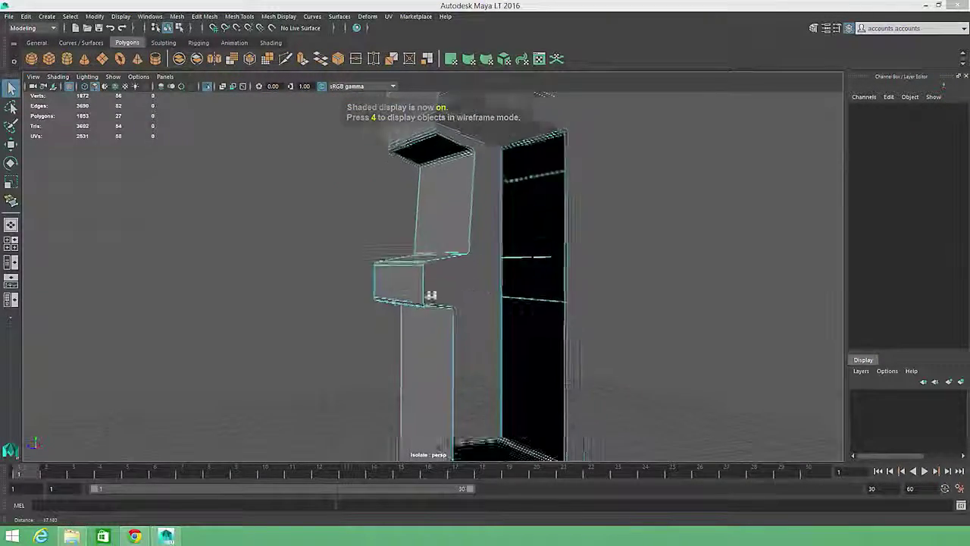
{"action": "left_click_drag", "start_coordinate": [430, 296], "coordinate": [410, 282], "text": "alt"}
{"action": "right_click_drag", "start_coordinate": [410, 283], "coordinate": [504, 293], "text": "alt"}
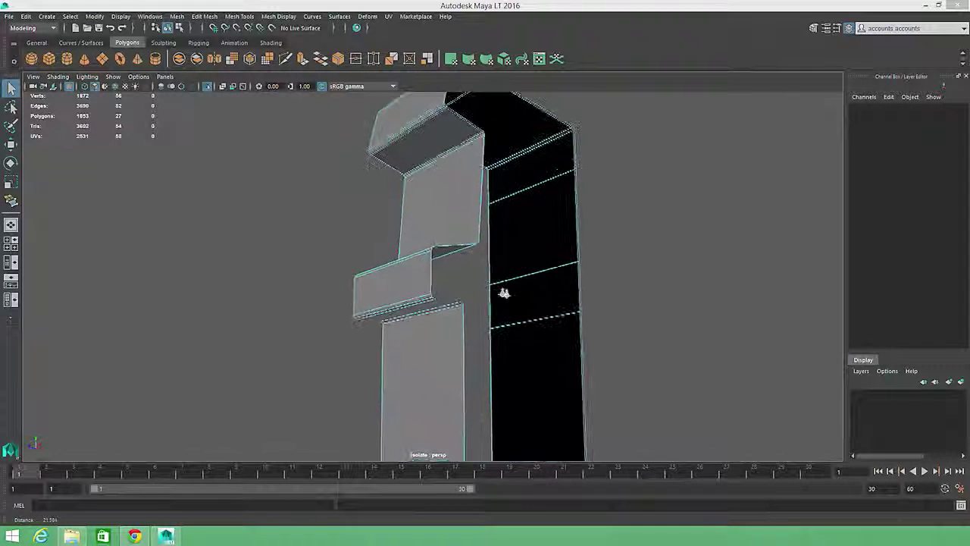
{"action": "left_click_drag", "start_coordinate": [504, 293], "coordinate": [520, 295], "text": "alt"}
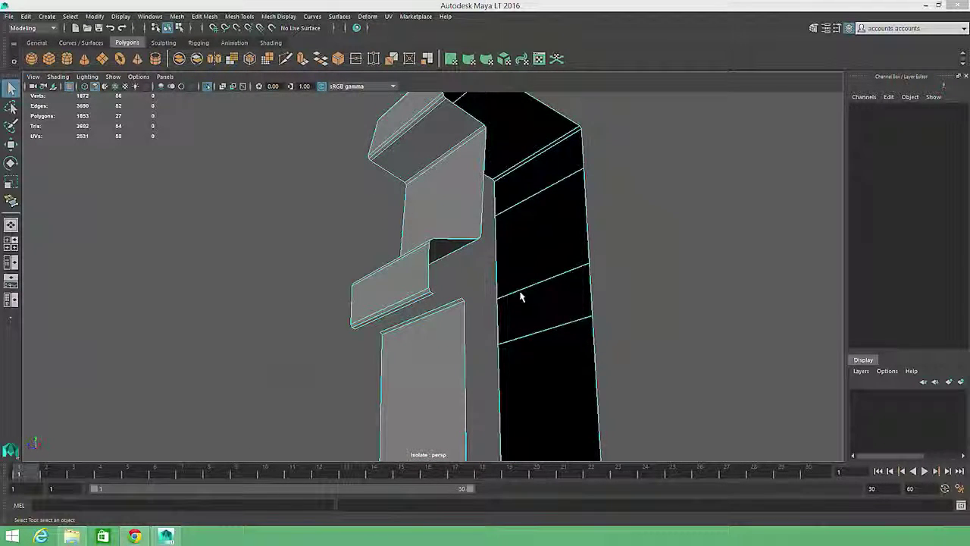
Use Append to Polygon to bridge the gap between the control panel's lower edge and the lower front panel's upper edge
{"action": "right_click_drag", "start_coordinate": [390, 279], "coordinate": [394, 337]}
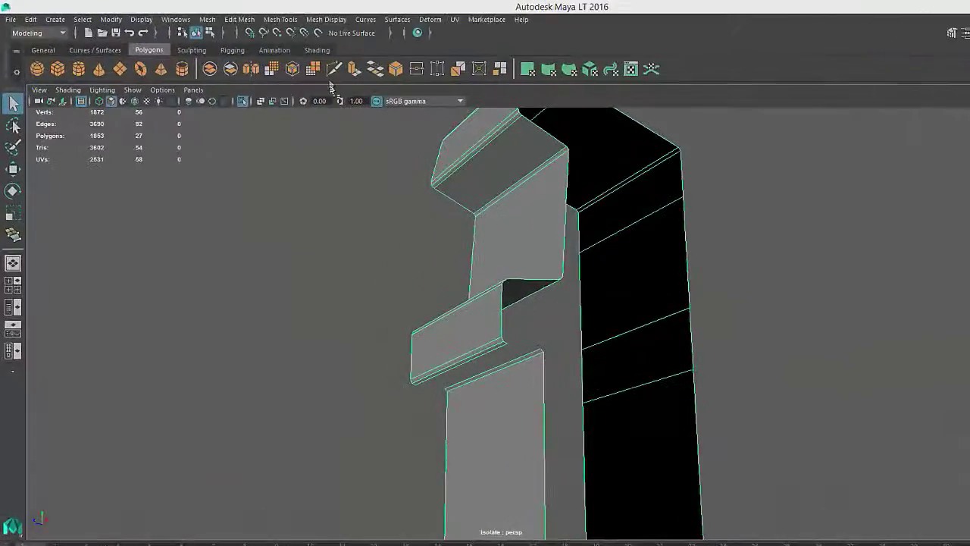
{"action": "left_click", "coordinate": [240, 15]}
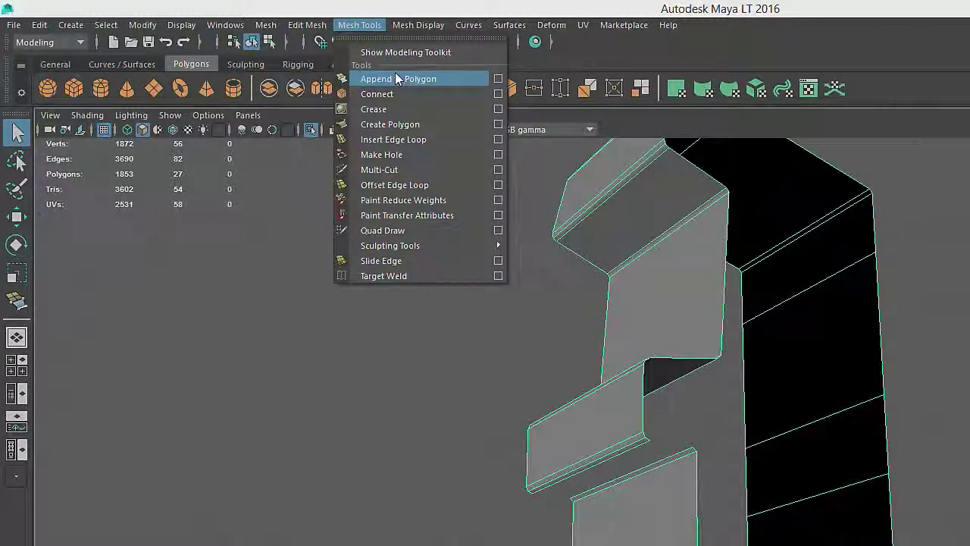
{"action": "left_click", "coordinate": [395, 78]}
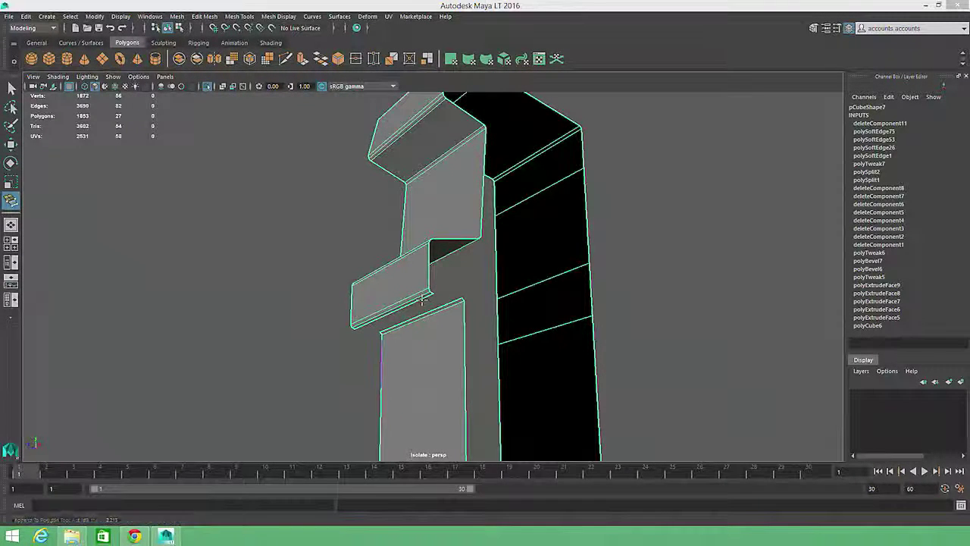
{"action": "left_click", "coordinate": [422, 300]}
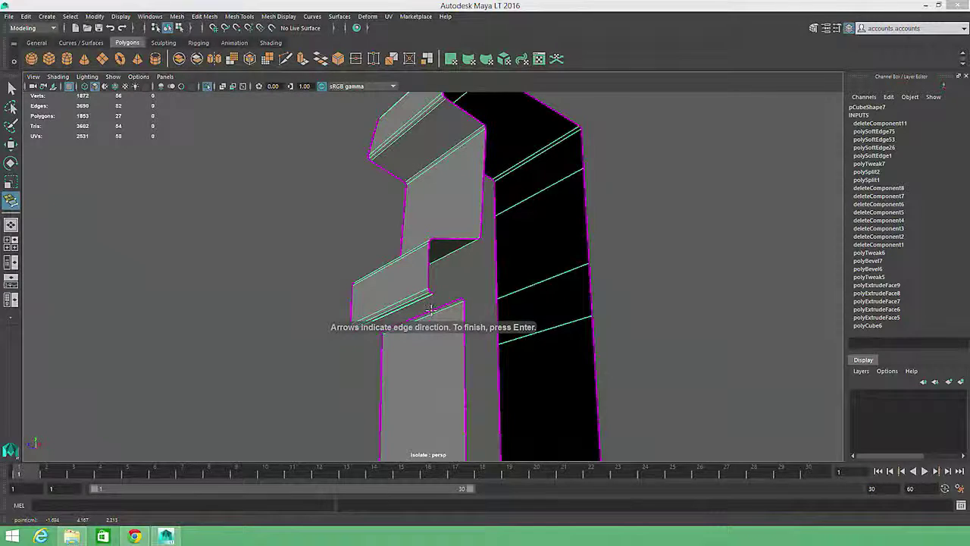
{"action": "left_click", "coordinate": [430, 309]}
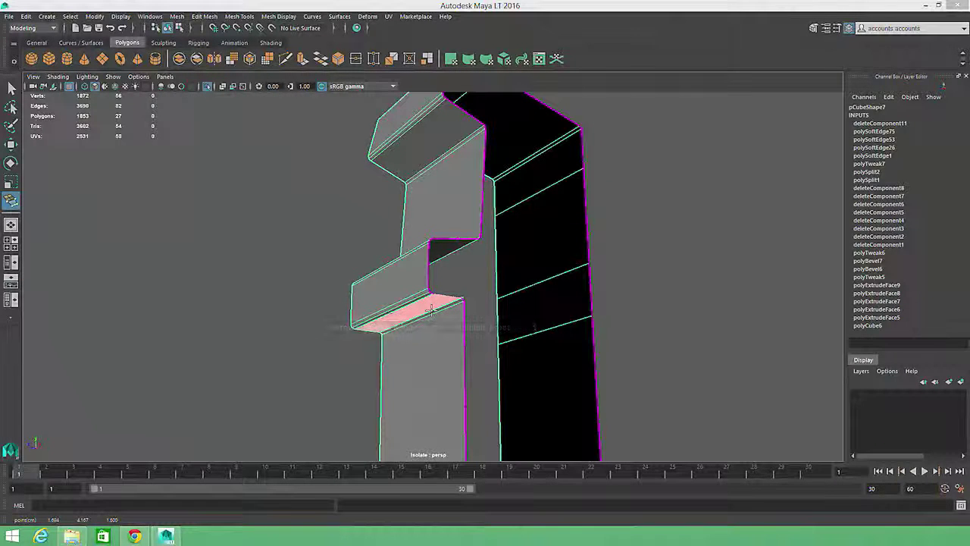
{"action": "key", "text": "Return"}
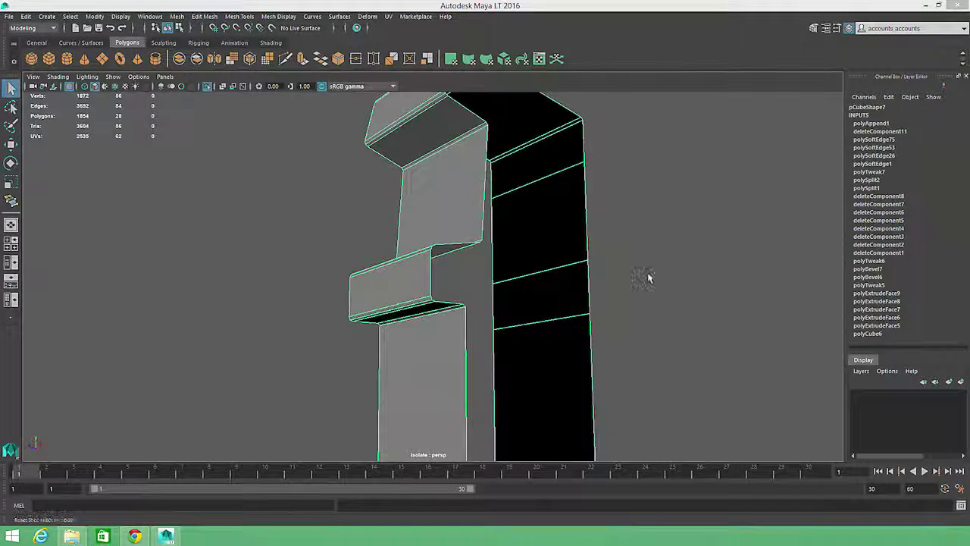
End the isolation to show the whole cabinet and inspect the new face beneath the control panel
{"action": "key", "text": "ctrl+1"}
{"action": "left_click_drag", "start_coordinate": [643, 262], "coordinate": [468, 268], "text": "alt"}
{"action": "right_click_drag", "start_coordinate": [468, 268], "coordinate": [182, 345], "text": "alt"}
{"action": "left_click_drag", "start_coordinate": [182, 344], "coordinate": [310, 305], "text": "alt"}
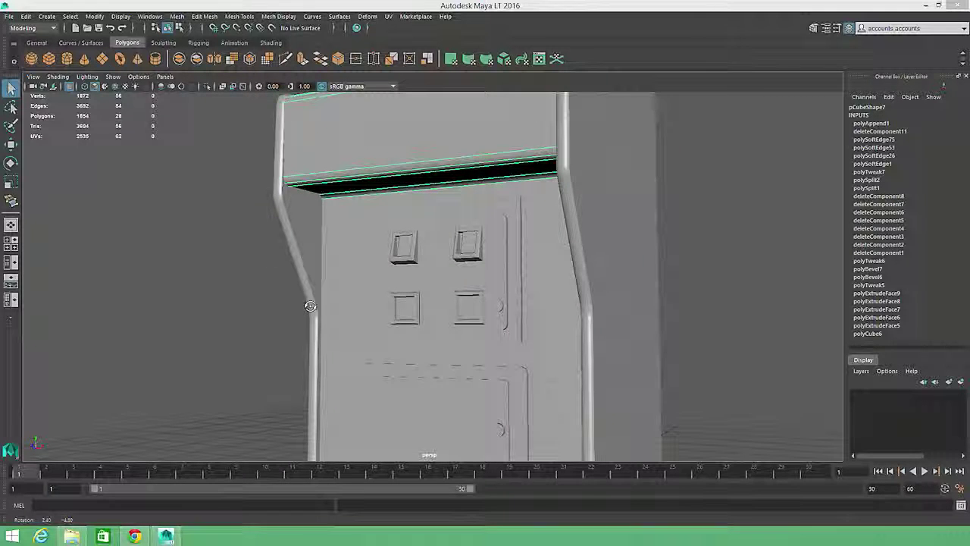
Add both side panels to the selected cabinet body and hide the selection
{"action": "left_click", "coordinate": [312, 308]}
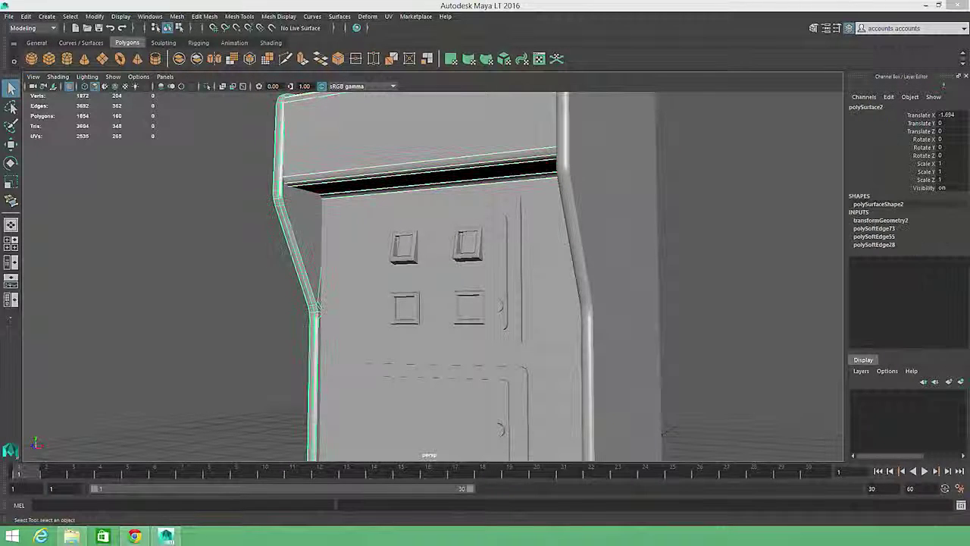
{"action": "left_click", "coordinate": [610, 218]}
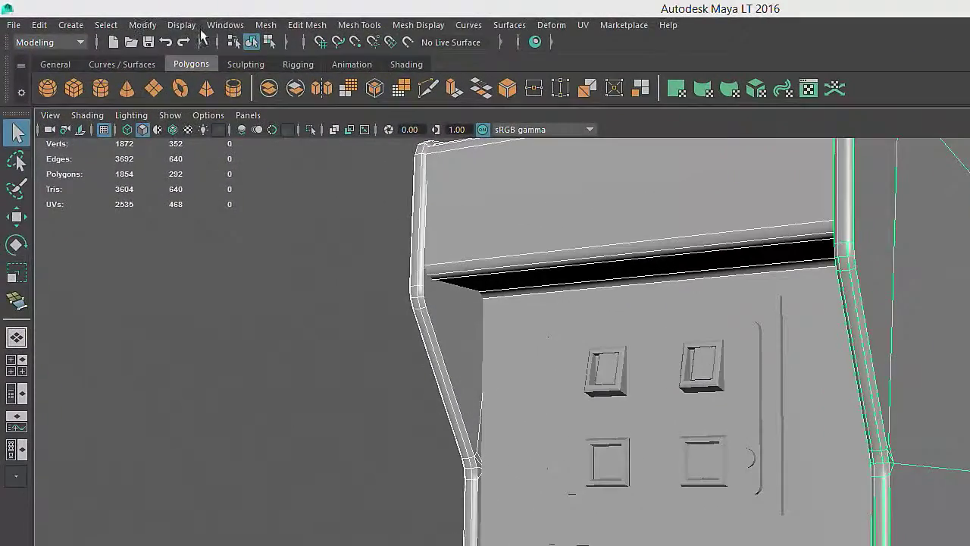
{"action": "left_click", "coordinate": [120, 16]}
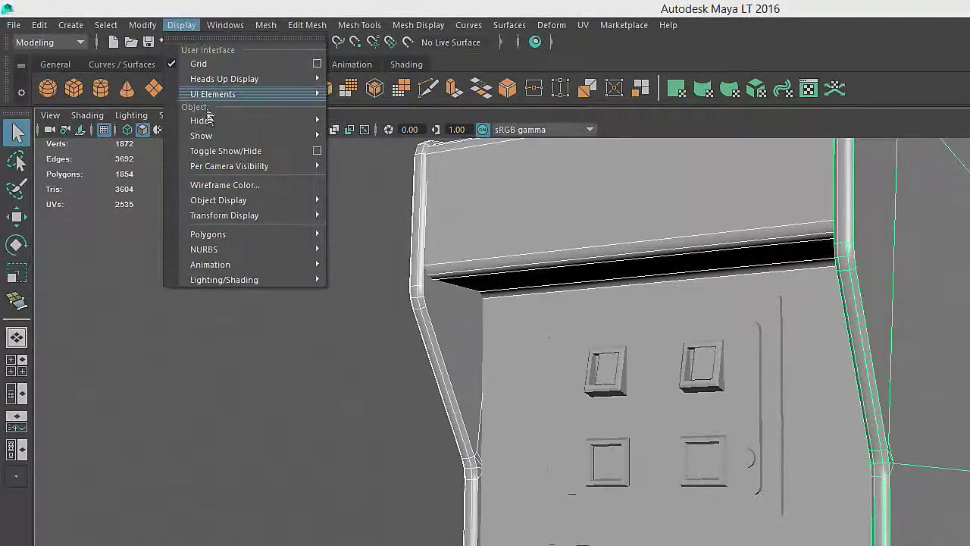
{"action": "mouse_move", "coordinate": [209, 119]}
{"action": "left_click", "coordinate": [407, 137]}
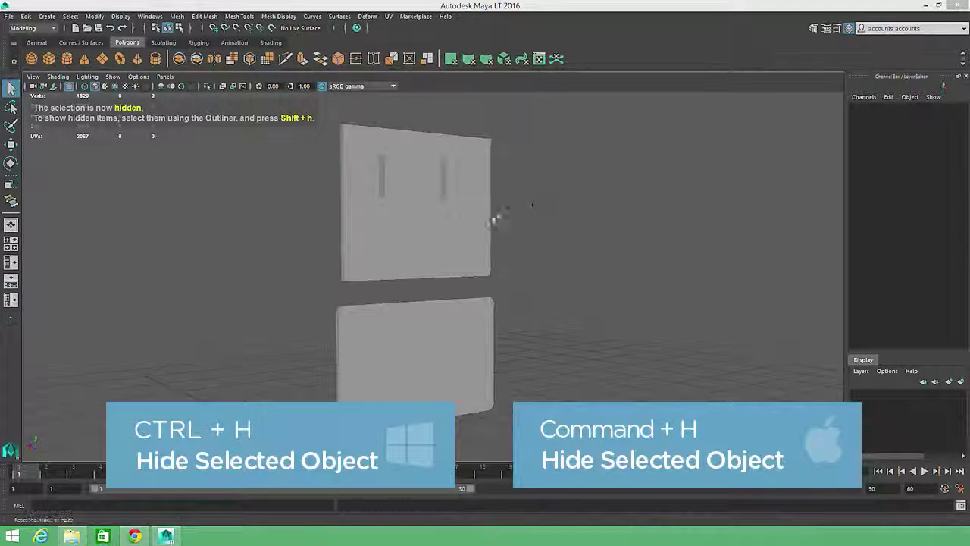
Delete the hidden back faces of the upper and lower outer door plates
{"action": "left_click", "coordinate": [494, 220]}
{"action": "right_click", "coordinate": [472, 229]}
{"action": "left_click", "coordinate": [473, 256]}
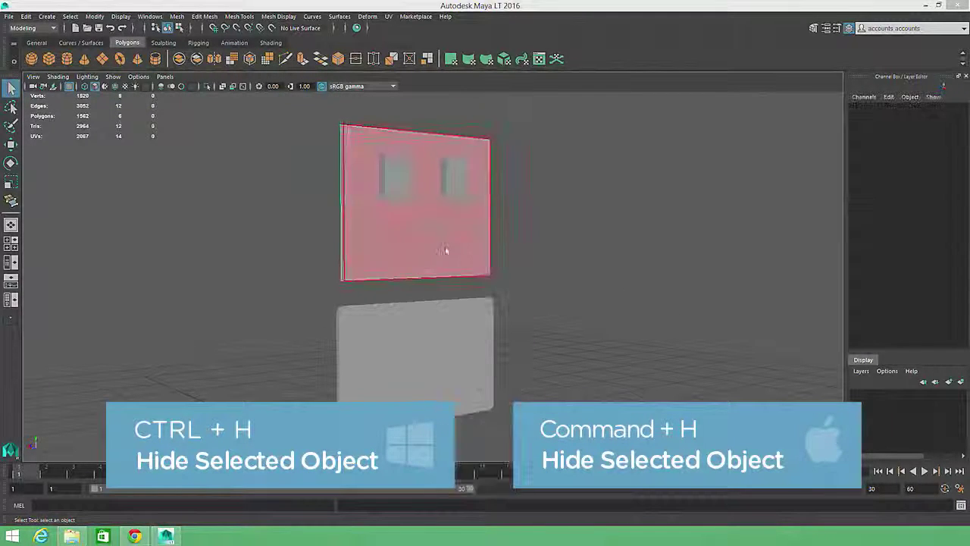
{"action": "left_click", "coordinate": [487, 321]}
{"action": "right_click_drag", "start_coordinate": [489, 278], "coordinate": [494, 316]}
{"action": "left_click", "coordinate": [475, 352]}
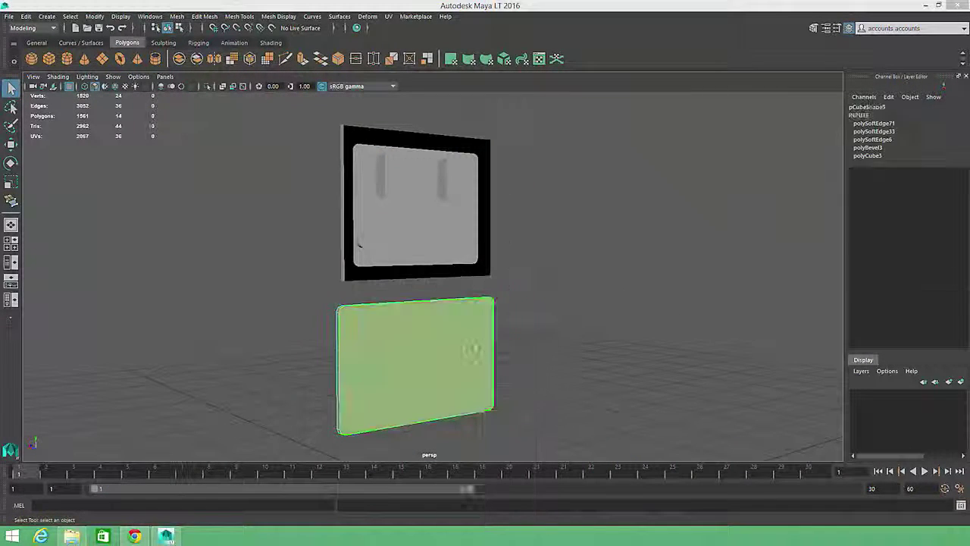
{"action": "key", "text": "Delete"}
Delete the back faces of the two upper coin slot boxes
{"action": "left_click", "coordinate": [452, 170]}
{"action": "right_click_drag", "start_coordinate": [452, 171], "coordinate": [453, 197]}
{"action": "left_click", "coordinate": [456, 191]}
{"action": "key", "text": "Delete"}
{"action": "left_click", "coordinate": [392, 178]}
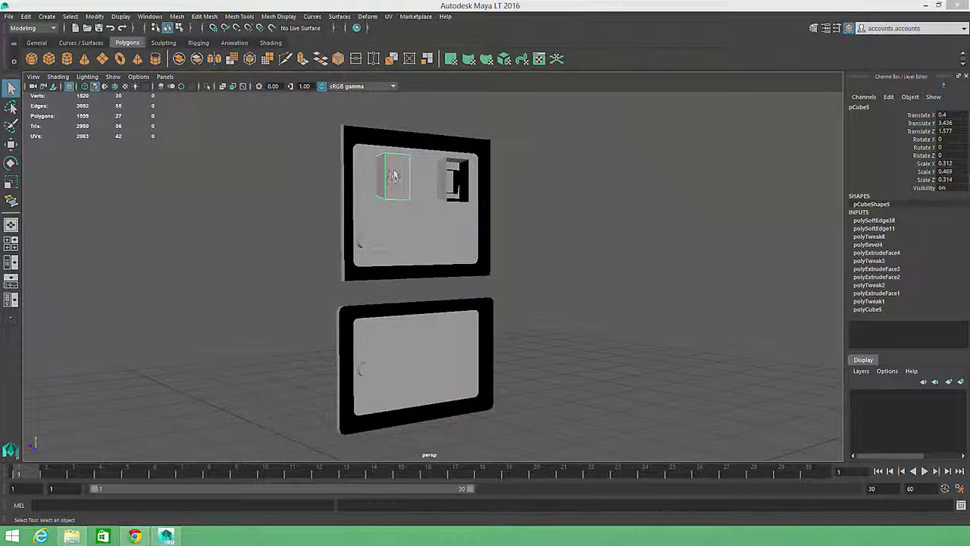
{"action": "right_click_drag", "start_coordinate": [392, 178], "coordinate": [393, 201]}
{"action": "left_click", "coordinate": [394, 182]}
{"action": "key", "text": "Delete"}
Delete the back face of the upper inner door panel behind the coin slots
{"action": "left_click_drag", "start_coordinate": [486, 235], "coordinate": [542, 245], "text": "alt"}
{"action": "left_click", "coordinate": [450, 225]}
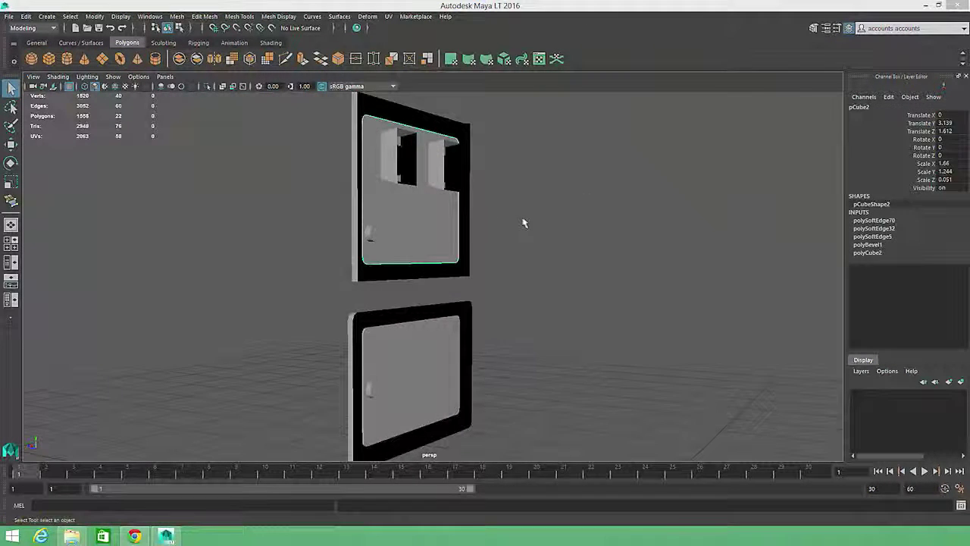
{"action": "right_click_drag", "start_coordinate": [523, 224], "coordinate": [523, 252]}
{"action": "left_click", "coordinate": [409, 237]}
{"action": "key", "text": "Delete"}
Delete the back face of the lower inner door panel, return to object selection and clear the selection
{"action": "left_click", "coordinate": [442, 359]}
{"action": "left_click_drag", "start_coordinate": [544, 325], "coordinate": [510, 324], "text": "alt"}
{"action": "right_click_drag", "start_coordinate": [629, 323], "coordinate": [634, 316]}
{"action": "left_click", "coordinate": [420, 392]}
{"action": "key", "text": "Delete"}
{"action": "right_click_drag", "start_coordinate": [499, 330], "coordinate": [505, 316]}
{"action": "left_click", "coordinate": [509, 338]}
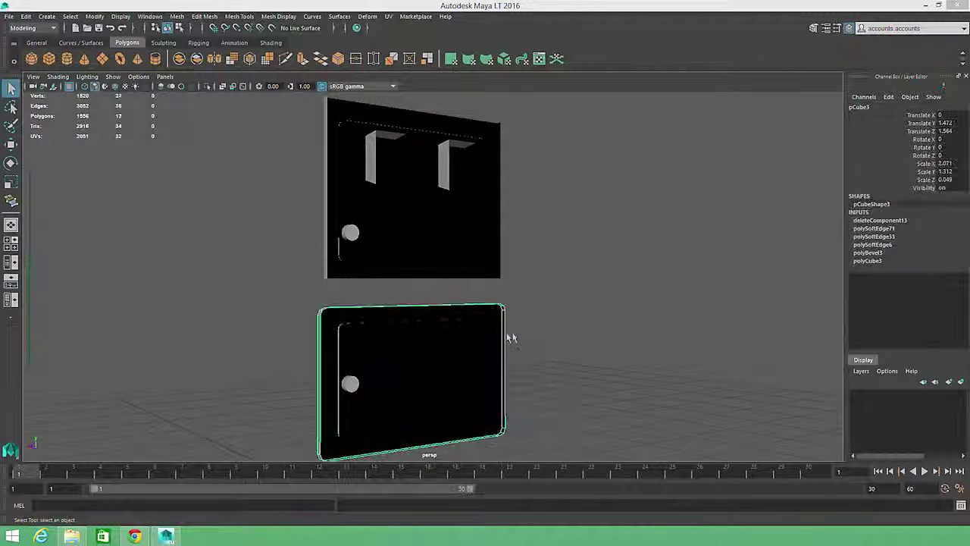
{"action": "left_click", "coordinate": [563, 334]}
Check the doors from behind in wireframe and shaded display, and hide all door parts except the two lock cylinders
{"action": "left_click_drag", "start_coordinate": [578, 323], "coordinate": [533, 321], "text": "alt"}
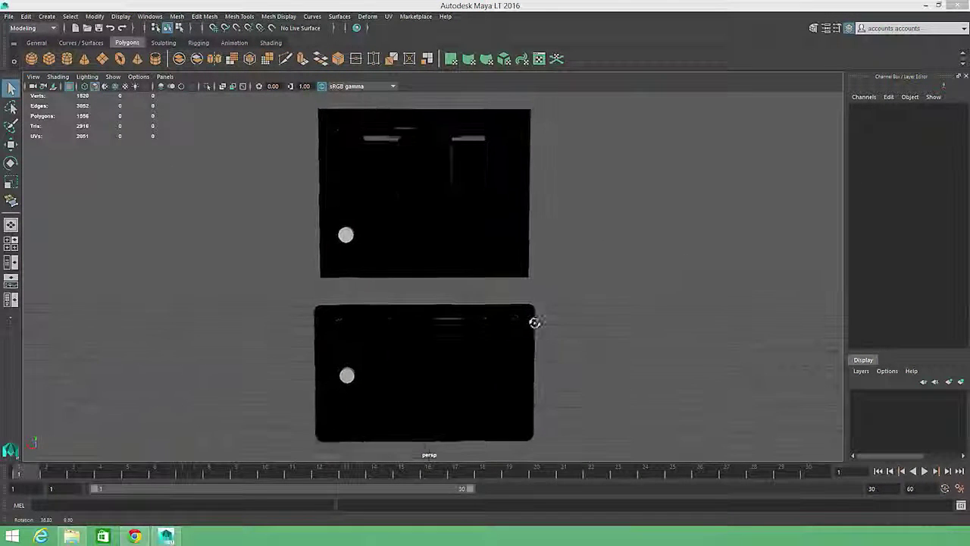
{"action": "right_click_drag", "start_coordinate": [533, 320], "coordinate": [425, 322], "text": "alt"}
{"action": "key", "text": "4"}
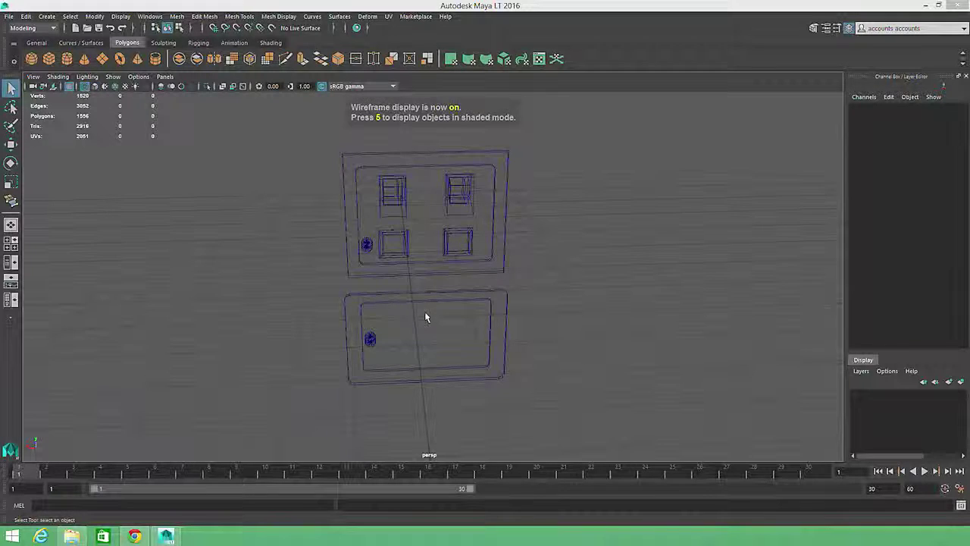
{"action": "key", "text": "5"}
{"action": "mouse_move", "coordinate": [425, 311]}
{"action": "left_mouse_down", "text": "alt"}
{"action": "mouse_move", "coordinate": [441, 303]}
{"action": "mouse_move", "coordinate": [433, 305]}
{"action": "left_mouse_up", "text": "alt"}
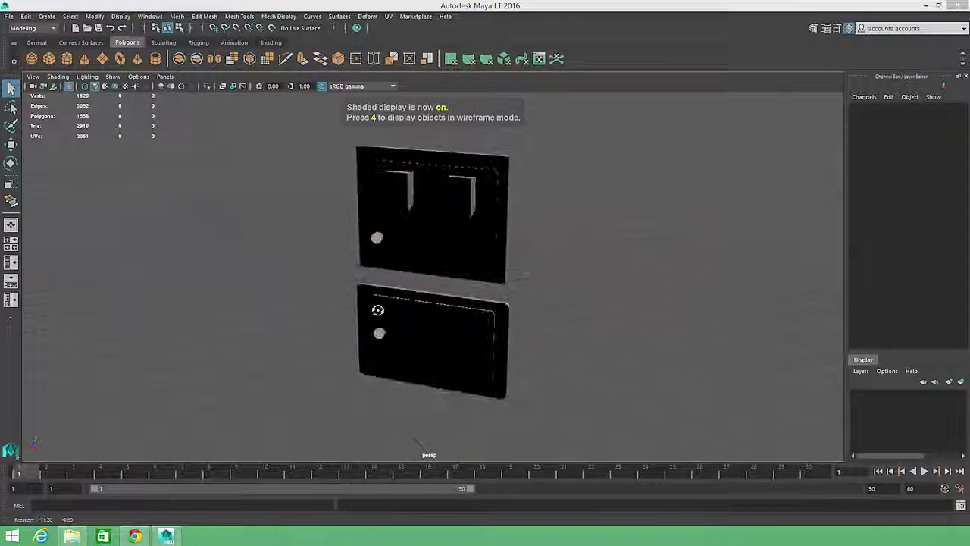
{"action": "mouse_move", "coordinate": [377, 310]}
{"action": "left_mouse_down", "text": "alt"}
{"action": "mouse_move", "coordinate": [362, 308]}
{"action": "mouse_move", "coordinate": [374, 310]}
{"action": "mouse_move", "coordinate": [361, 296]}
{"action": "mouse_move", "coordinate": [439, 315]}
{"action": "left_mouse_up", "text": "alt"}
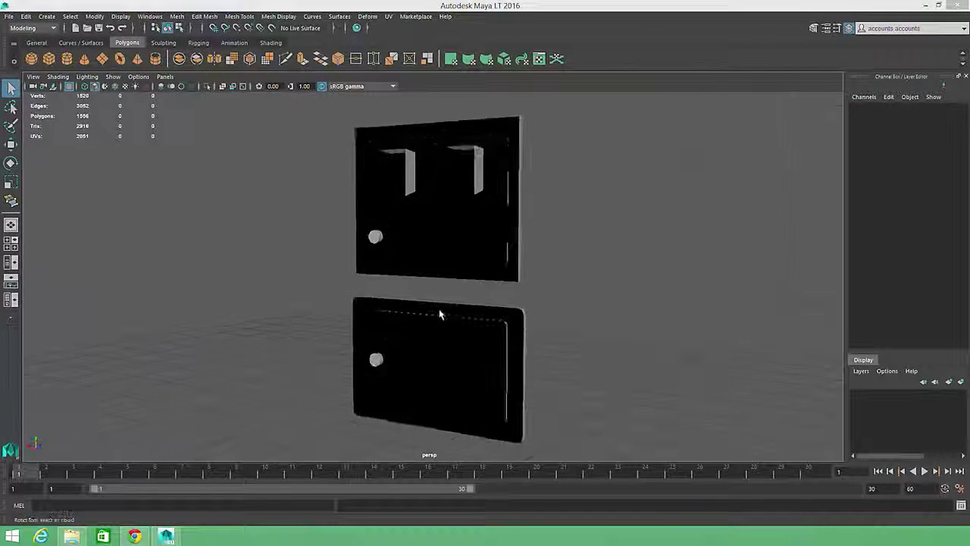
{"action": "left_click_drag", "start_coordinate": [467, 220], "coordinate": [604, 448]}
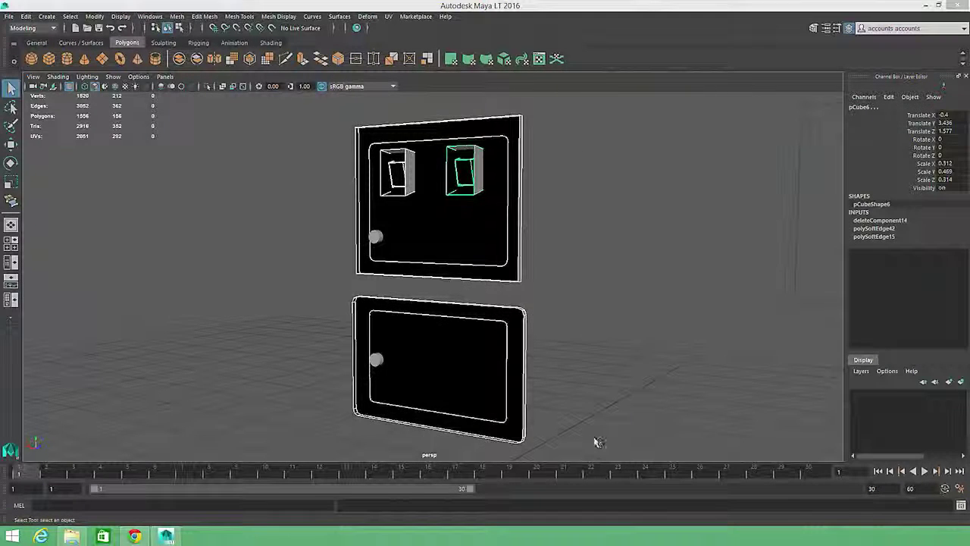
{"action": "key", "text": "ctrl+h"}
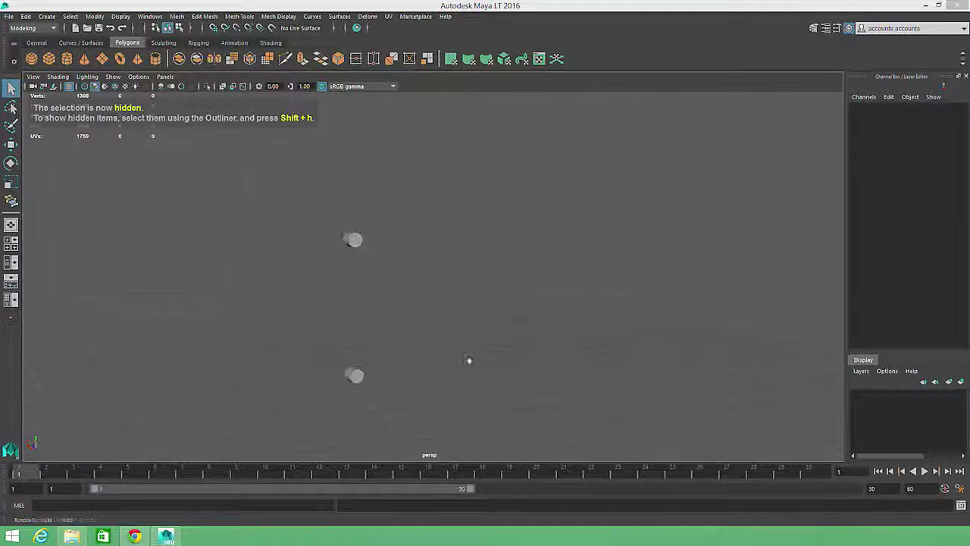
Paint-select the back end-cap faces of the upper lock cylinder and delete them
{"action": "left_click_drag", "start_coordinate": [469, 360], "coordinate": [409, 182], "text": "alt"}
{"action": "left_click", "coordinate": [394, 167]}
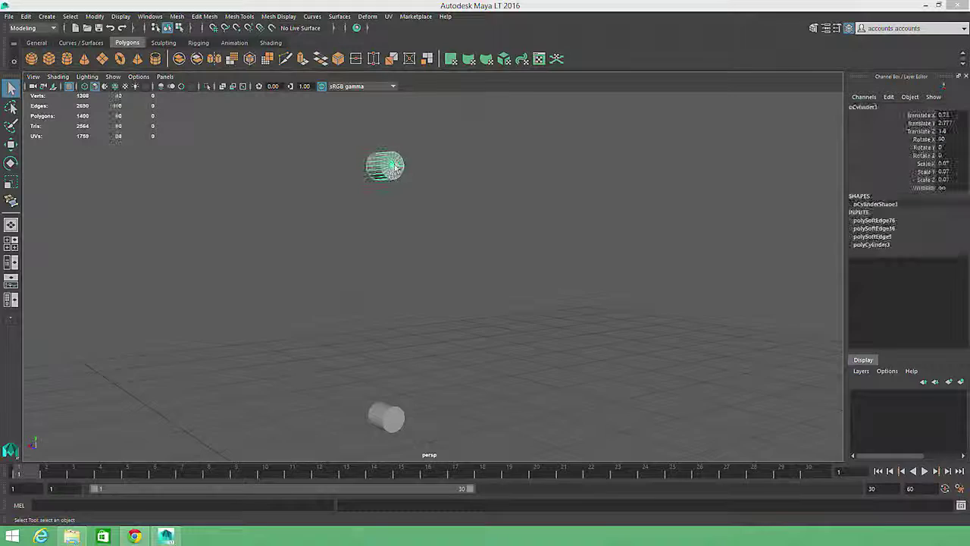
{"action": "middle_click_drag", "start_coordinate": [394, 166], "coordinate": [404, 252], "text": "alt"}
{"action": "right_click_drag", "start_coordinate": [403, 252], "coordinate": [627, 303], "text": "alt"}
{"action": "right_click_drag", "start_coordinate": [372, 214], "coordinate": [374, 238]}
{"action": "left_click_drag", "start_coordinate": [373, 217], "coordinate": [403, 226]}
{"action": "key", "text": "Delete"}
Paint-select the back end-cap faces of the lower lock cylinder and delete them
{"action": "middle_click_drag", "start_coordinate": [430, 334], "coordinate": [413, 128], "text": "alt"}
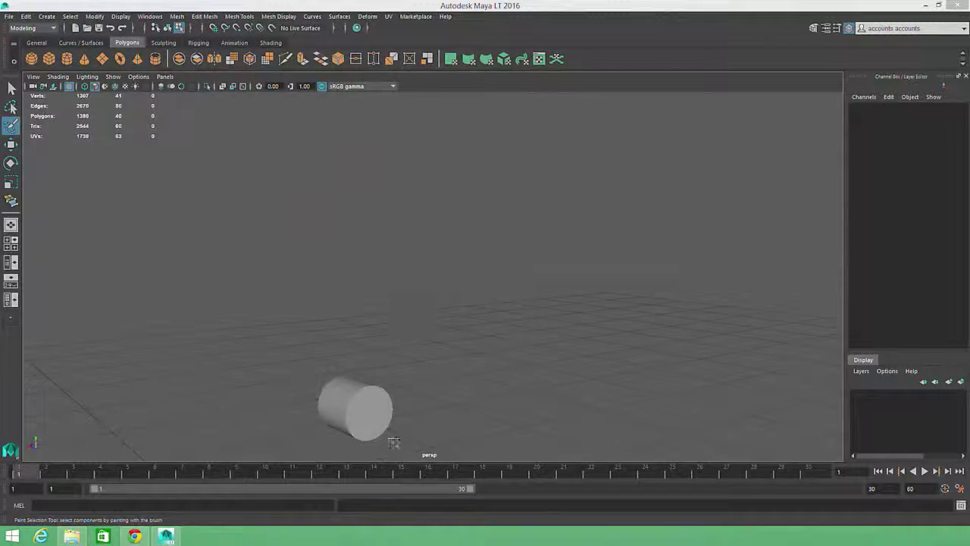
{"action": "middle_click_drag", "start_coordinate": [392, 442], "coordinate": [378, 313], "text": "alt"}
{"action": "mouse_move", "coordinate": [368, 279]}
{"action": "right_mouse_down"}
{"action": "mouse_move", "coordinate": [371, 335]}
{"action": "mouse_move", "coordinate": [359, 284]}
{"action": "mouse_move", "coordinate": [359, 303]}
{"action": "right_mouse_up"}
{"action": "left_click_drag", "start_coordinate": [359, 286], "coordinate": [564, 282]}
{"action": "key", "text": "Delete"}
Show all hidden objects again and activate the Move tool with the cabinet body selected
{"action": "right_click_drag", "start_coordinate": [564, 282], "coordinate": [163, 275], "text": "alt"}
{"action": "middle_click_drag", "start_coordinate": [162, 275], "coordinate": [129, 331], "text": "alt"}
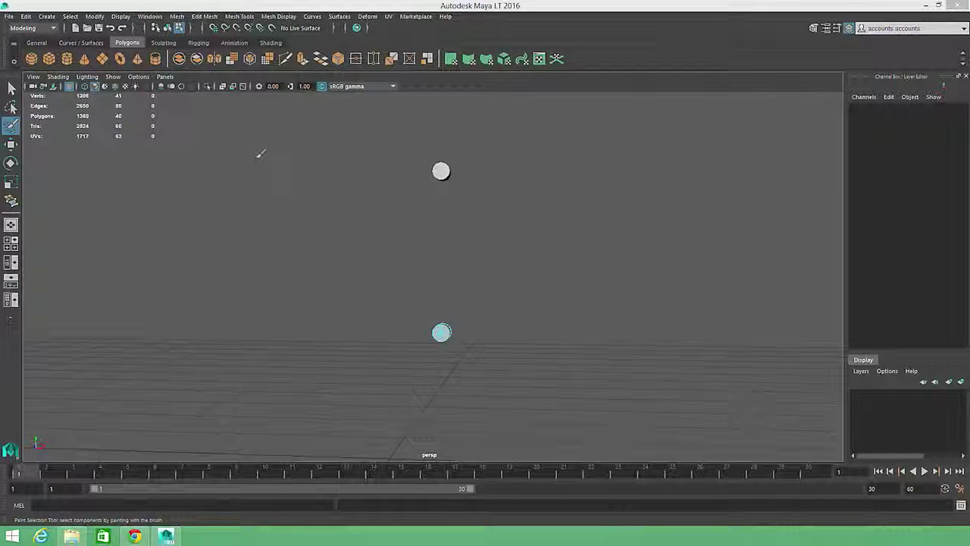
{"action": "left_click", "coordinate": [120, 16]}
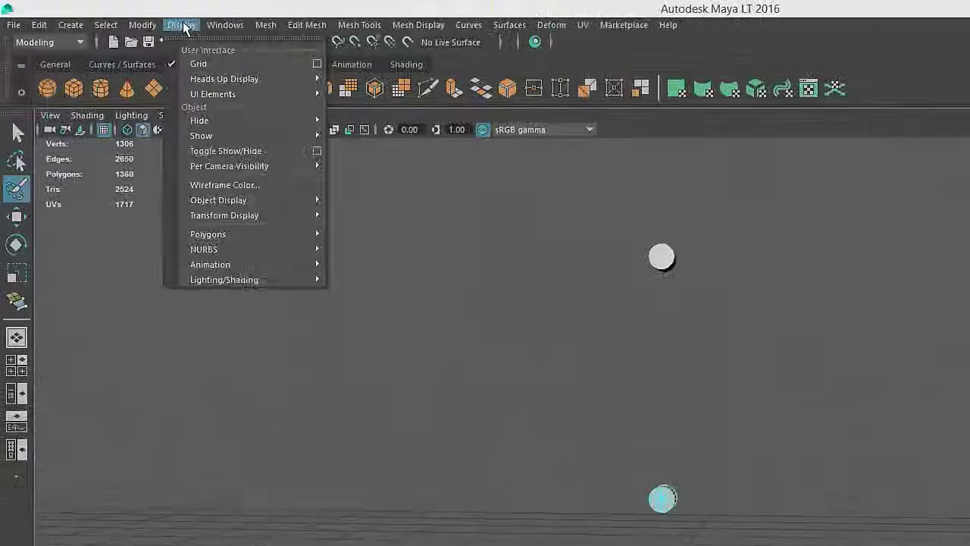
{"action": "mouse_move", "coordinate": [146, 88]}
{"action": "mouse_move", "coordinate": [237, 137]}
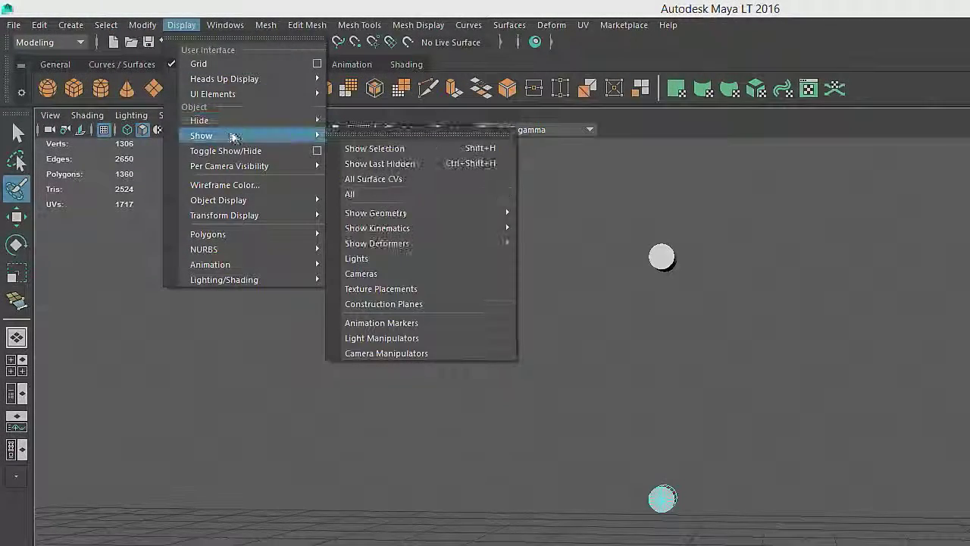
{"action": "left_click", "coordinate": [380, 190]}
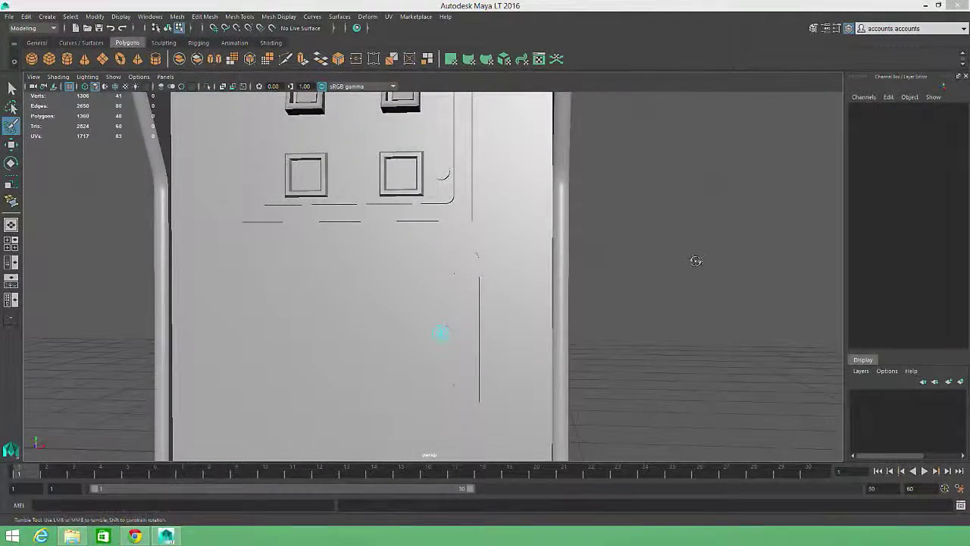
{"action": "left_click_drag", "start_coordinate": [695, 260], "coordinate": [618, 266], "text": "alt"}
{"action": "right_click_drag", "start_coordinate": [618, 267], "coordinate": [616, 357], "text": "alt"}
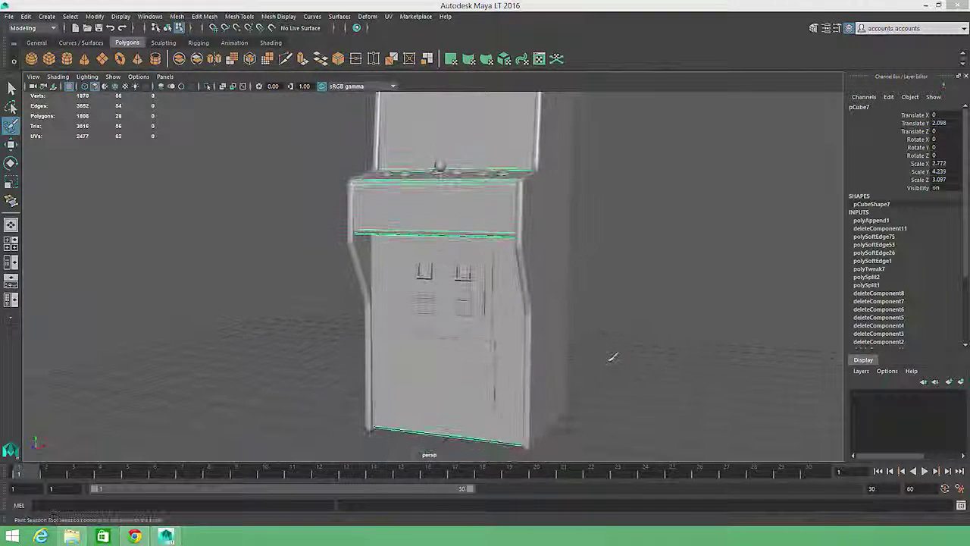
{"action": "key", "text": "w"}
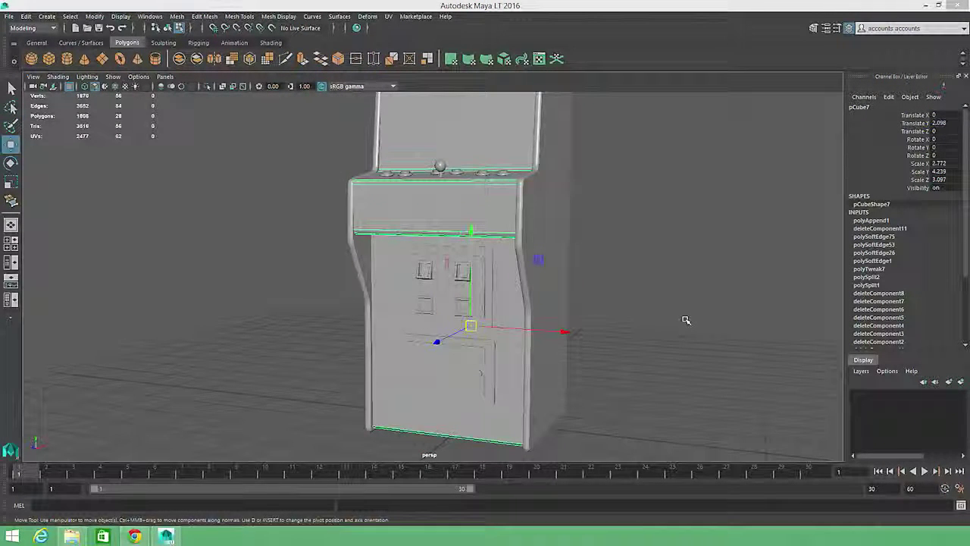